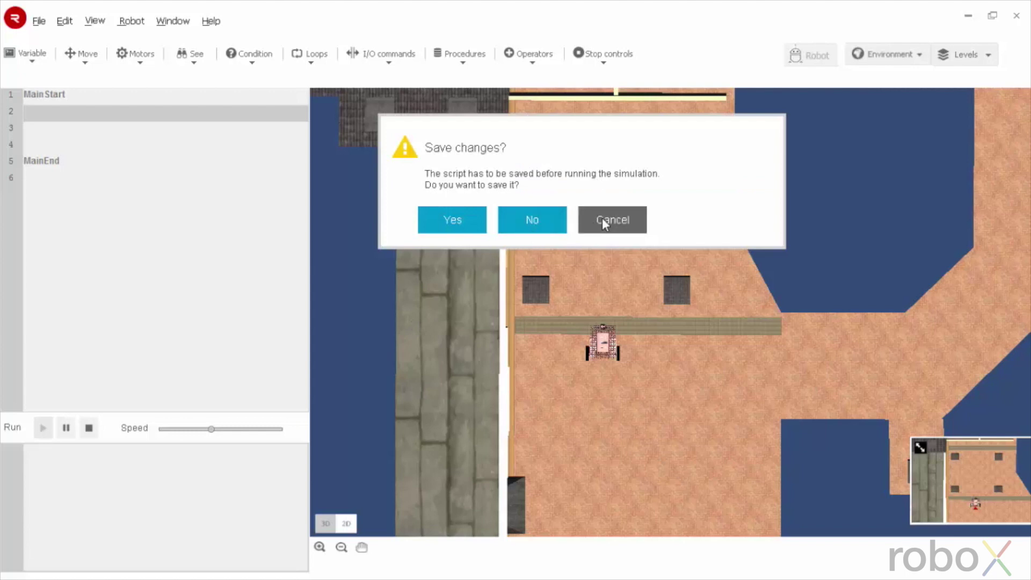
- Cancel the save prompt and look through the Environment and Levels lists without changing them
click(604, 221)
click(909, 53)
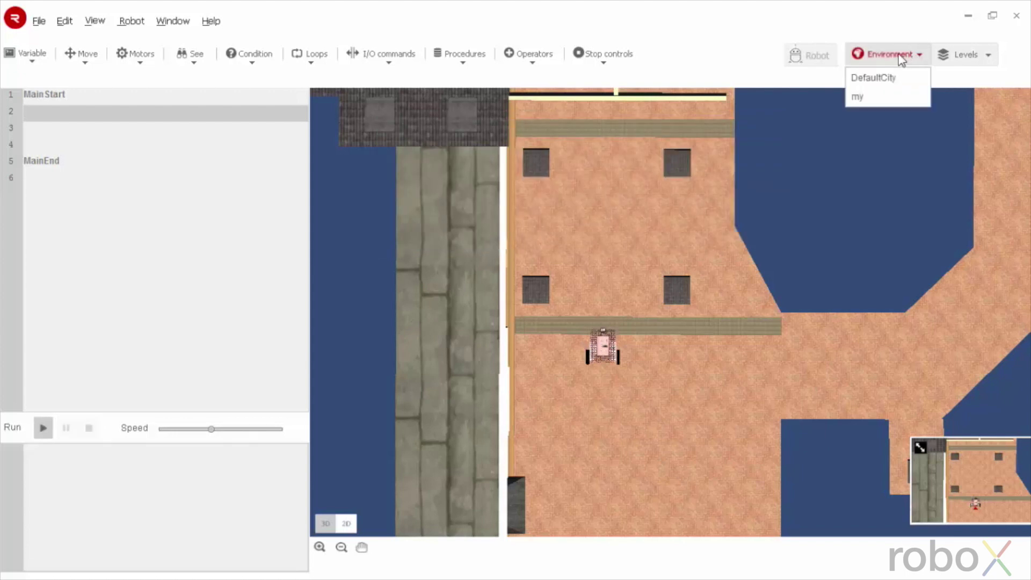
click(958, 56)
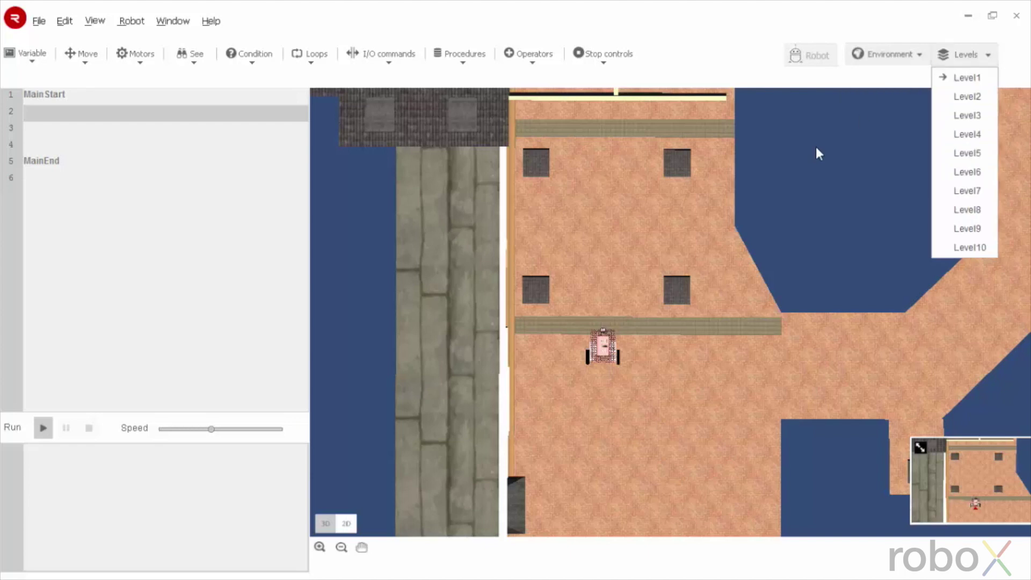
click(827, 71)
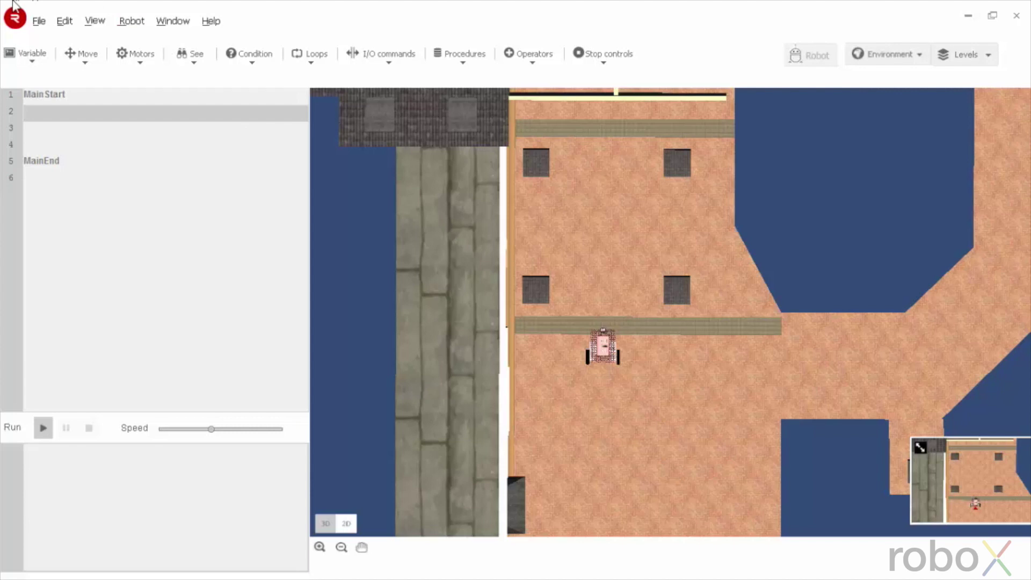
click(37, 24)
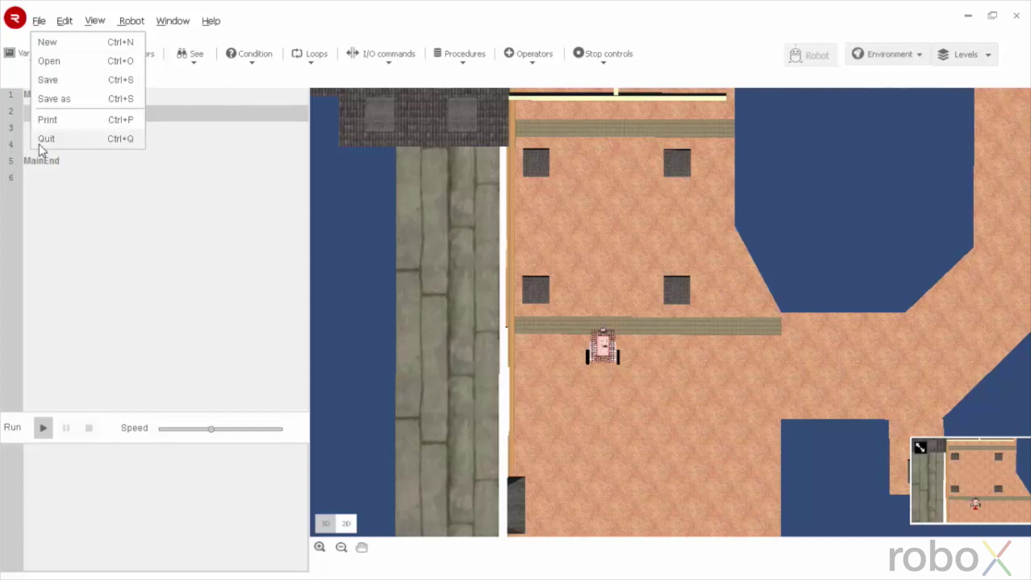
mouse_move(65, 24)
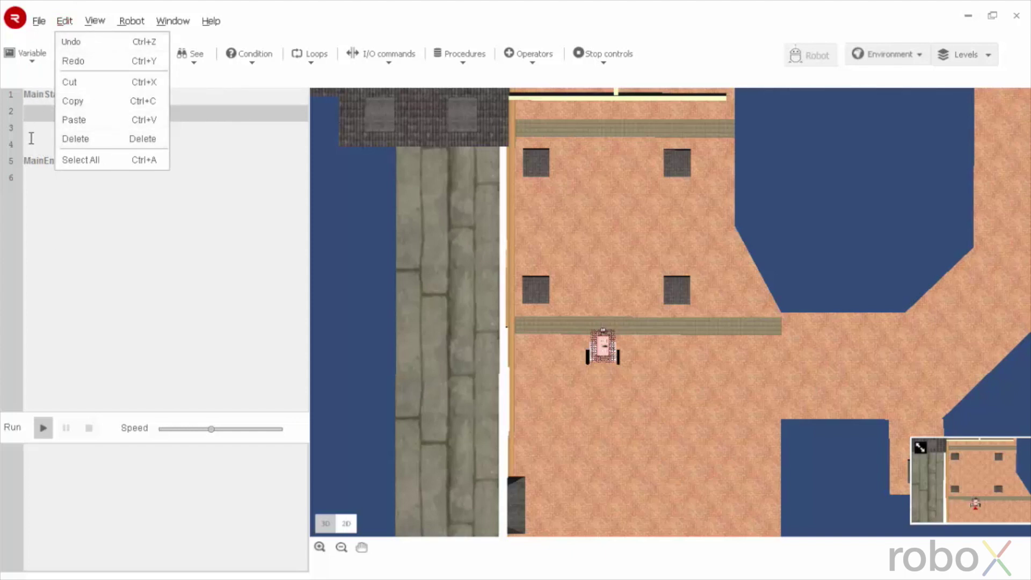
click(96, 21)
click(96, 22)
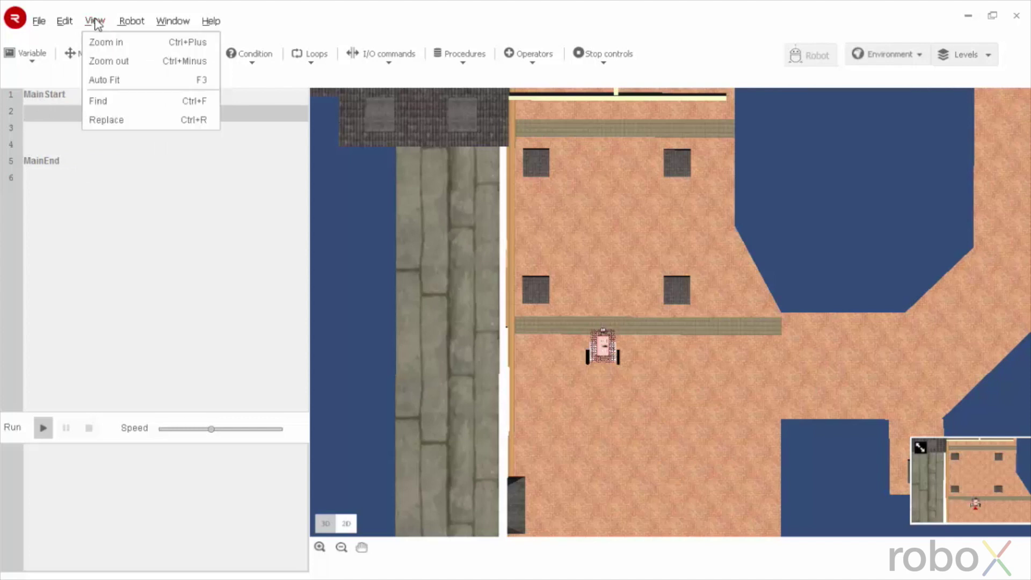
click(99, 45)
click(94, 21)
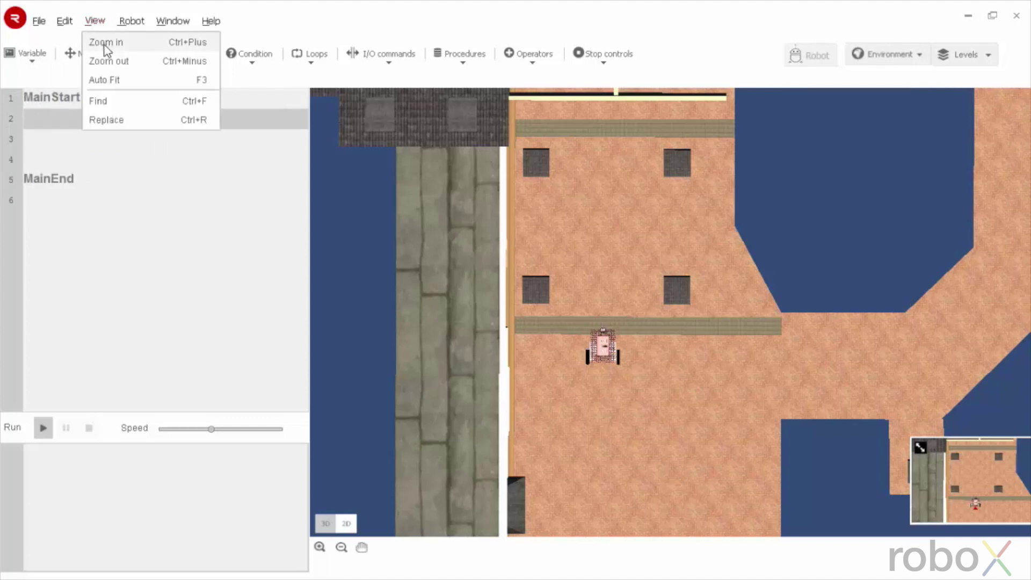
click(106, 47)
click(93, 22)
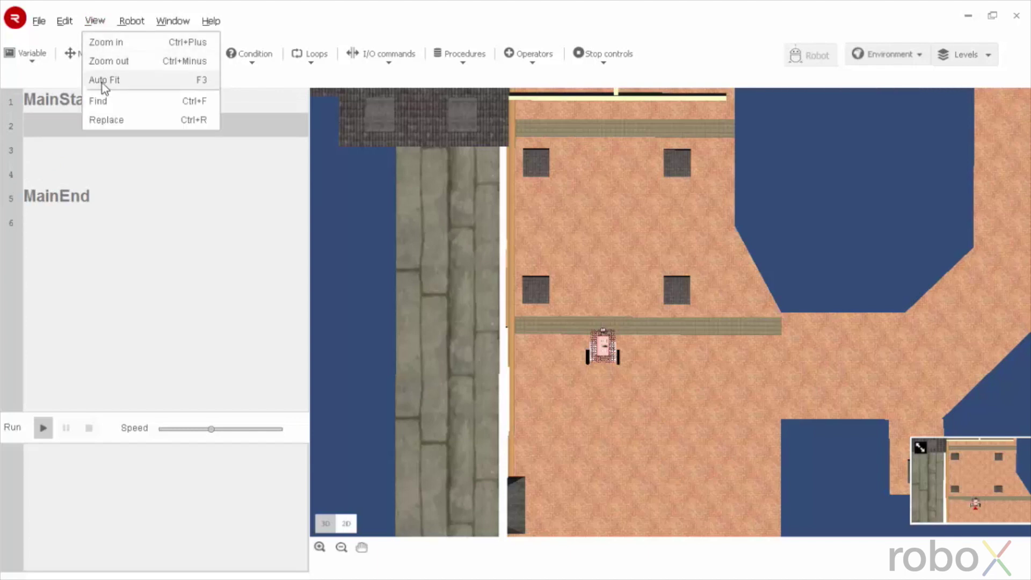
click(102, 83)
click(95, 22)
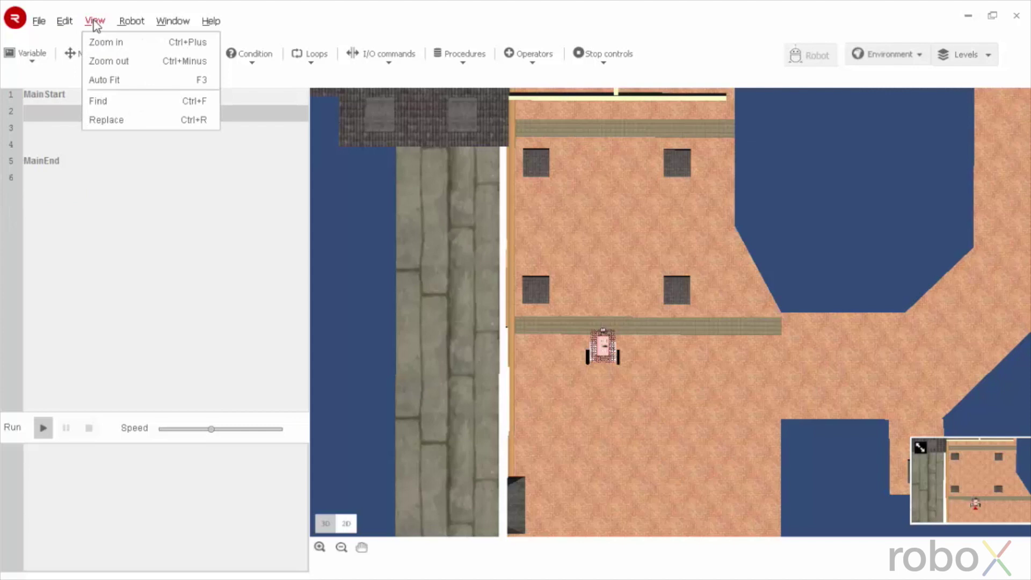
click(102, 105)
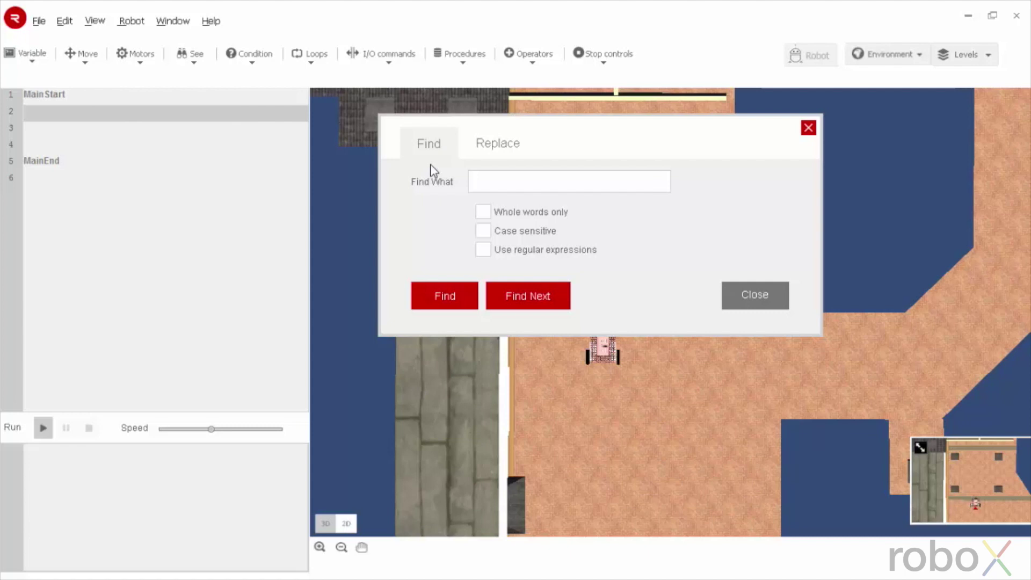
click(495, 147)
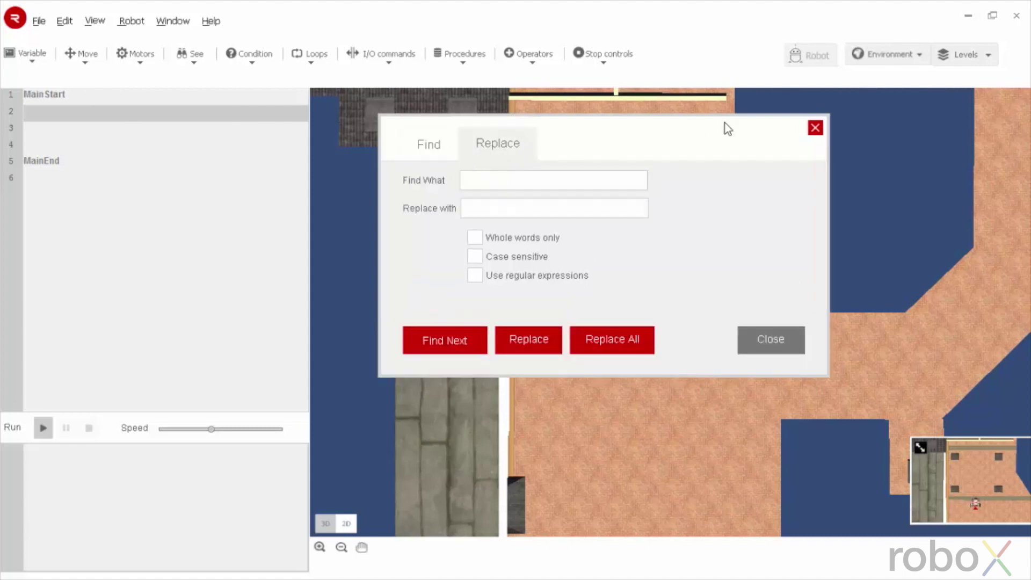
click(814, 133)
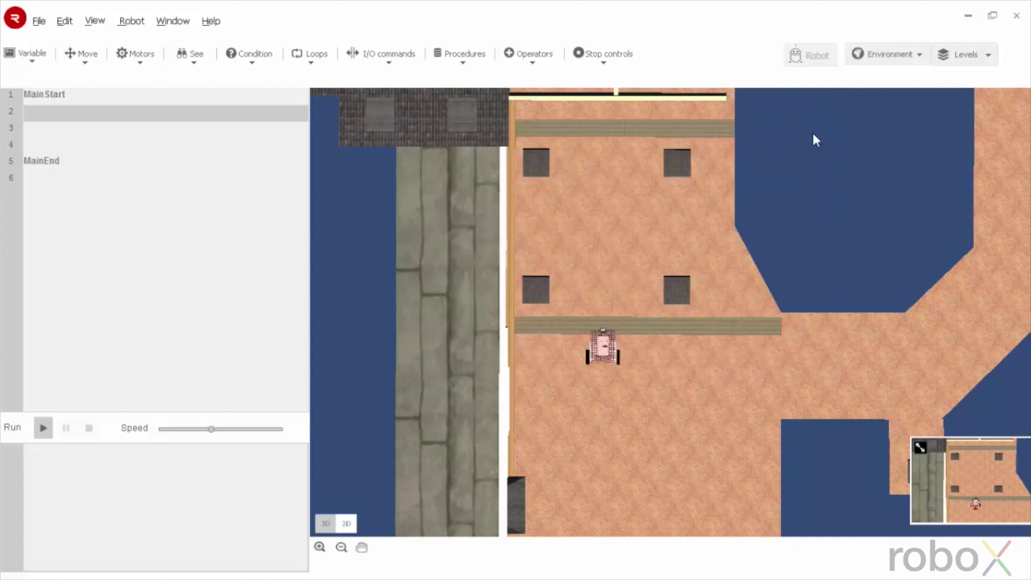
click(131, 21)
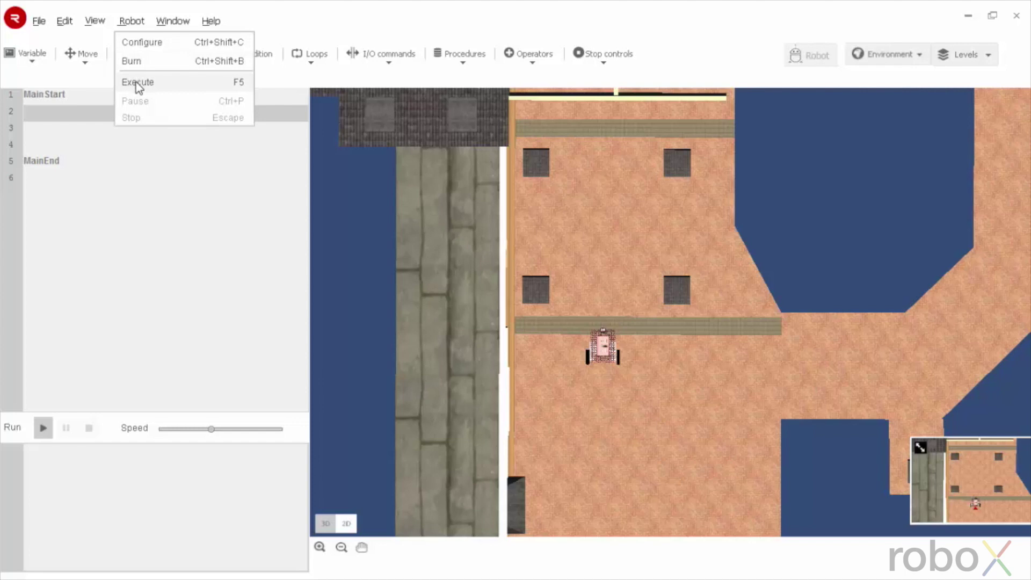
mouse_move(175, 20)
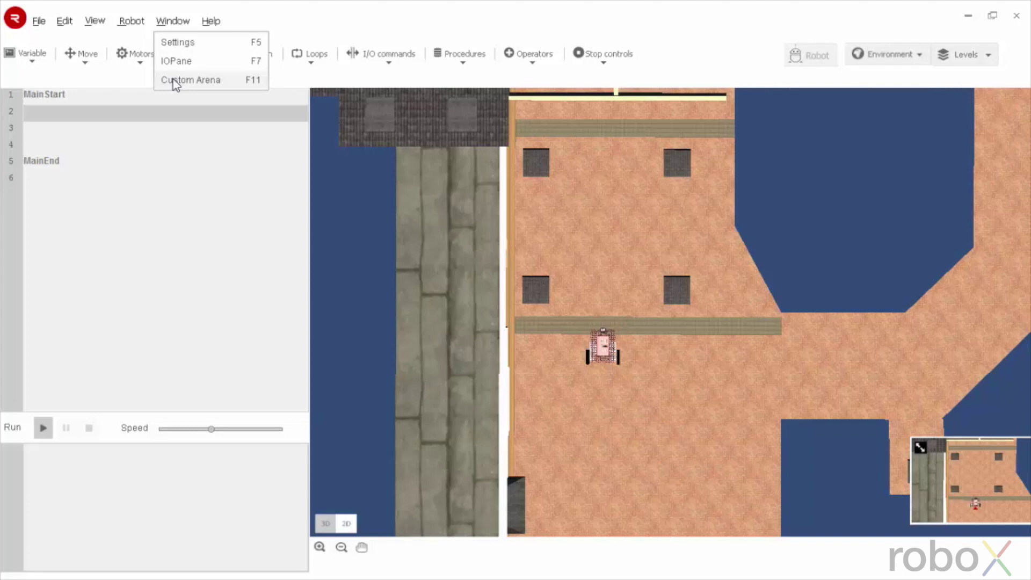
click(172, 62)
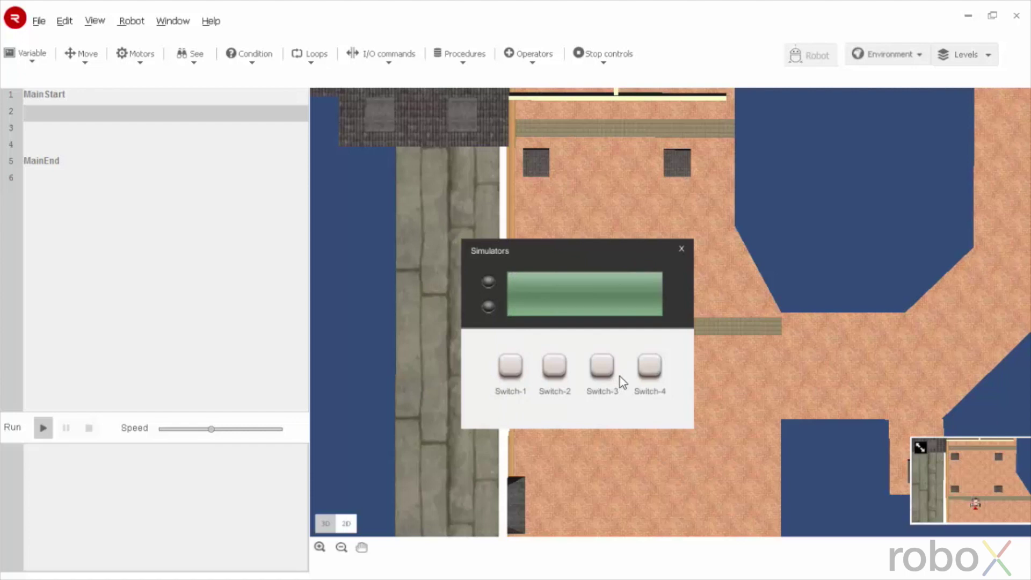
click(172, 21)
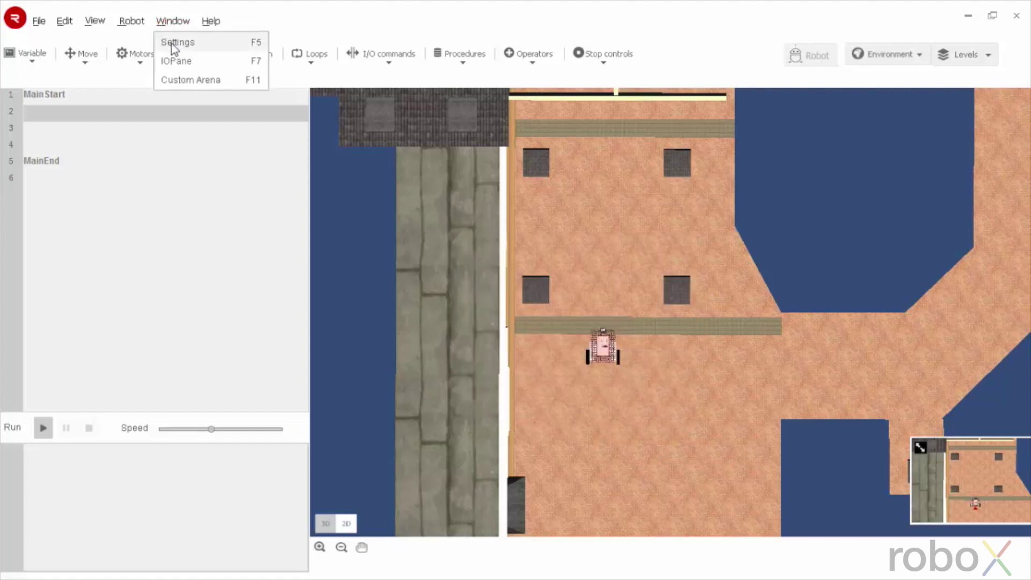
click(172, 43)
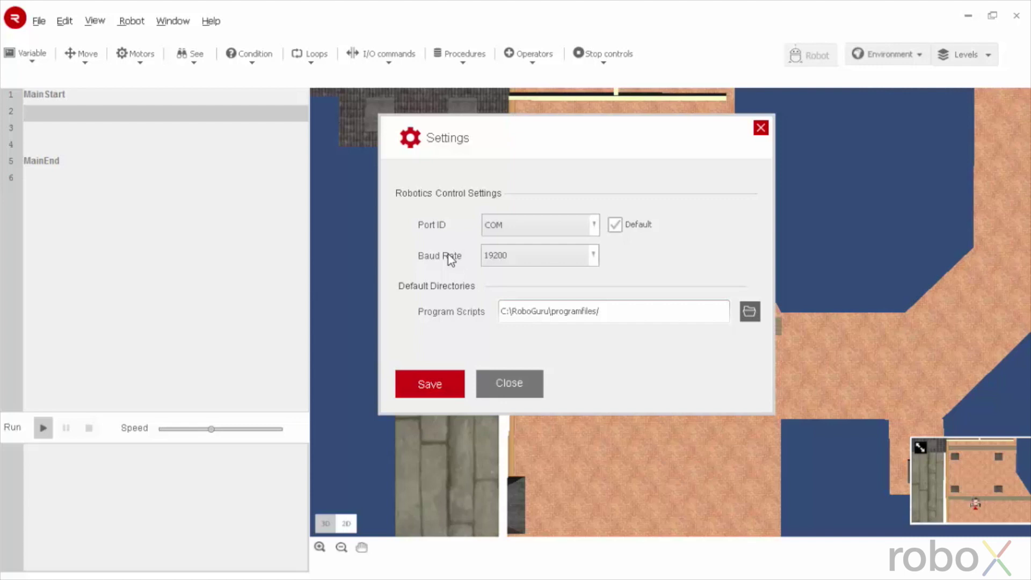
key(Tab)
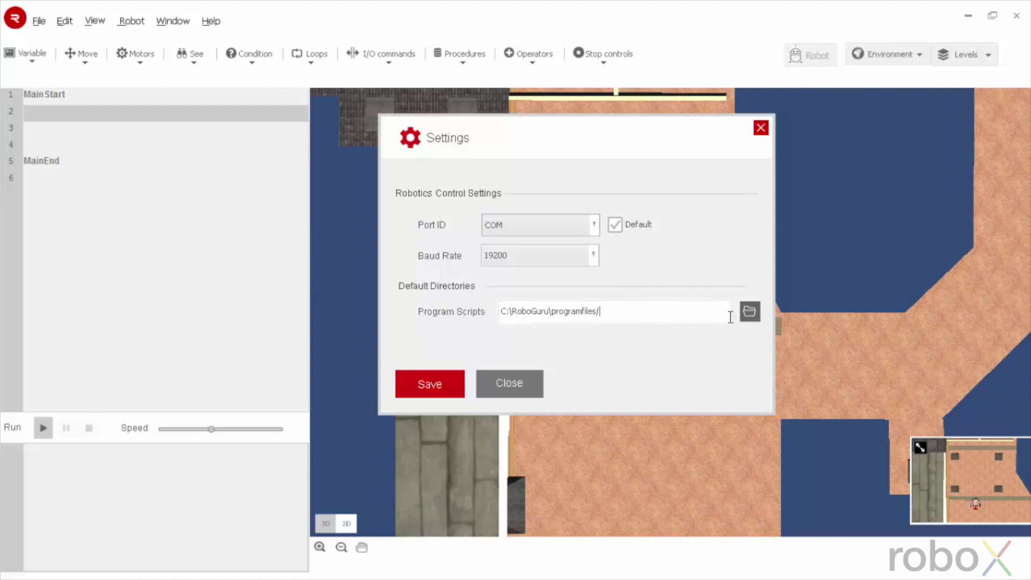
click(748, 313)
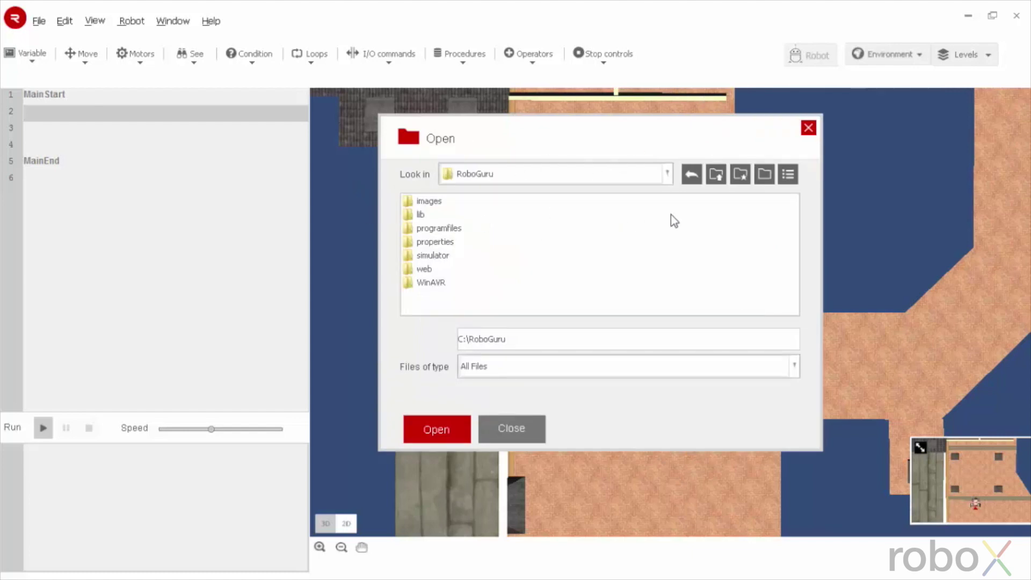
click(810, 127)
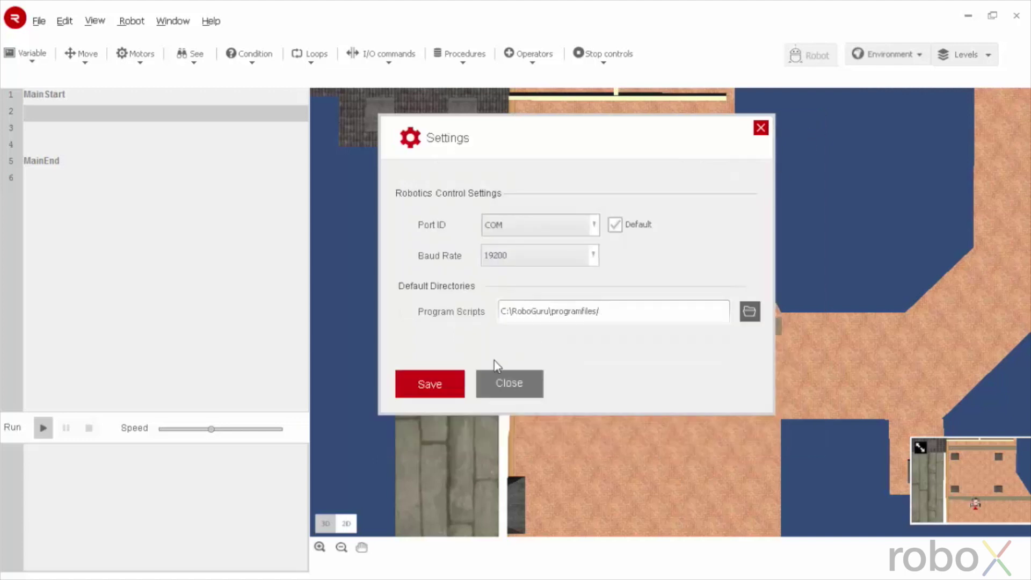
click(503, 384)
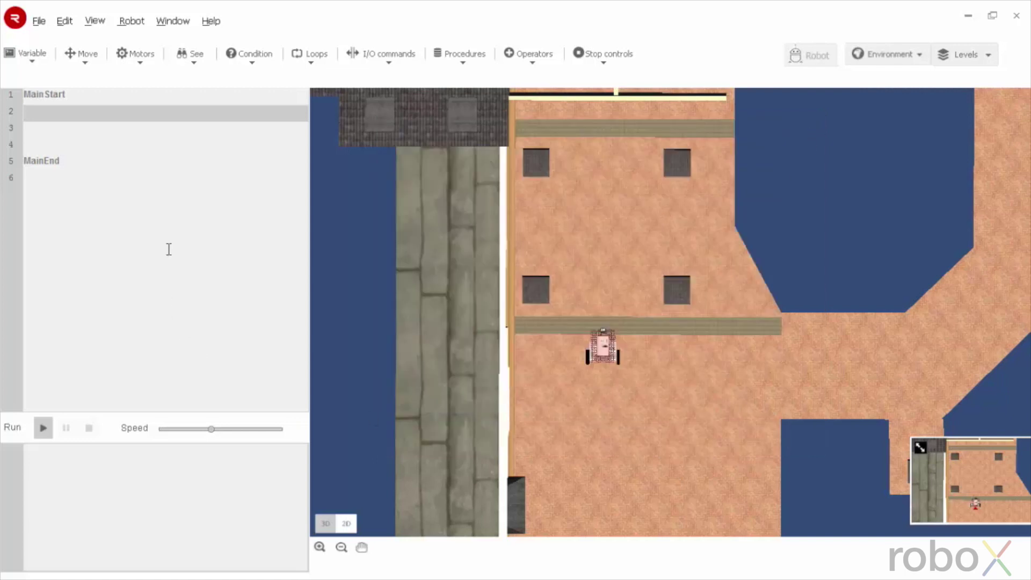
click(211, 22)
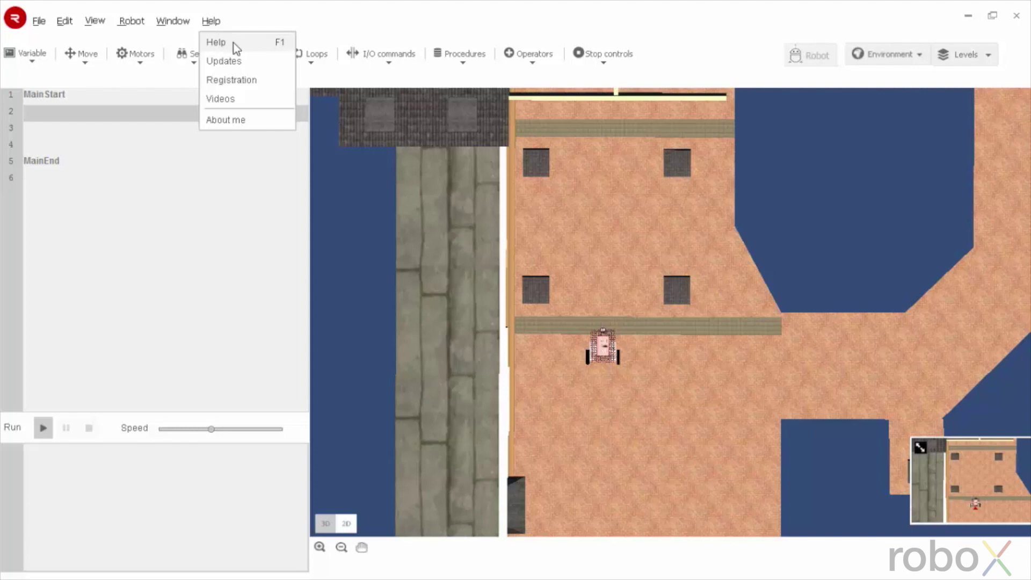
click(56, 77)
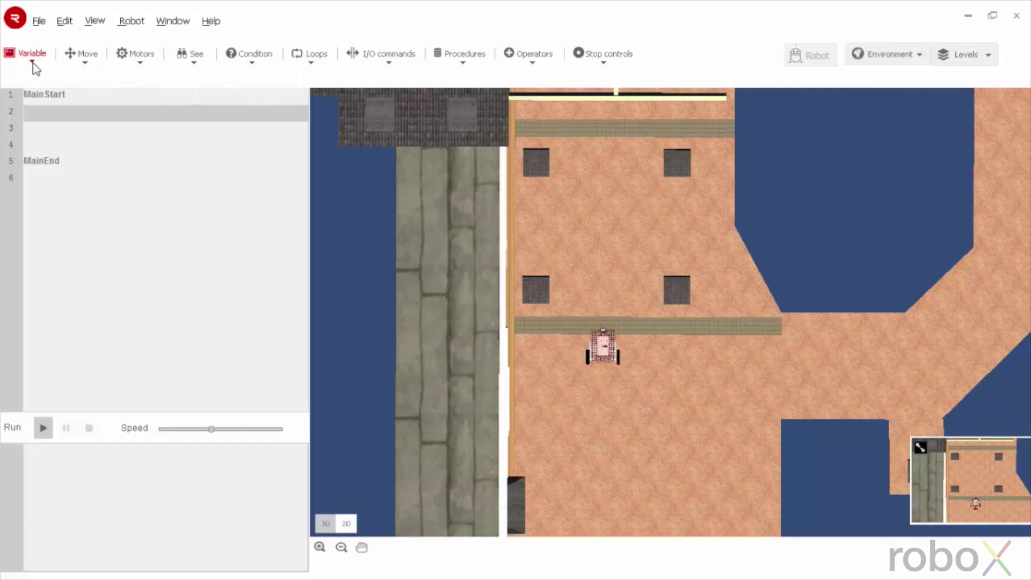
click(33, 65)
click(89, 62)
click(89, 63)
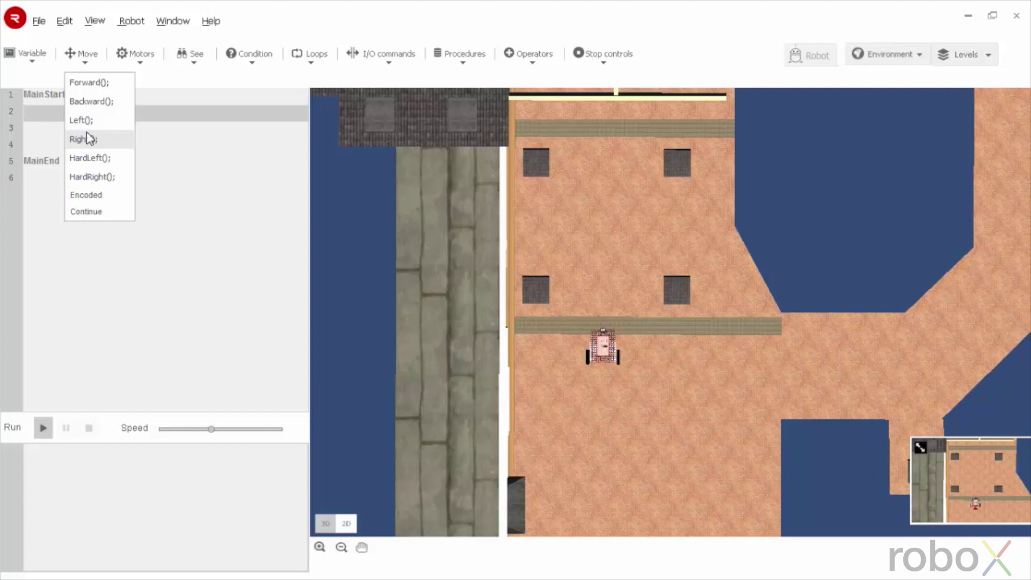
mouse_move(89, 210)
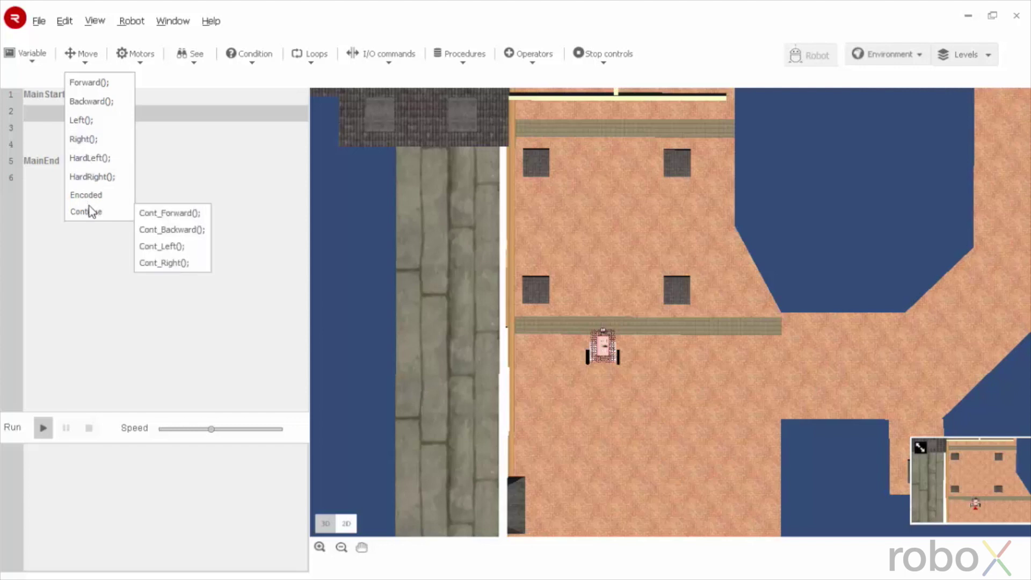
click(138, 59)
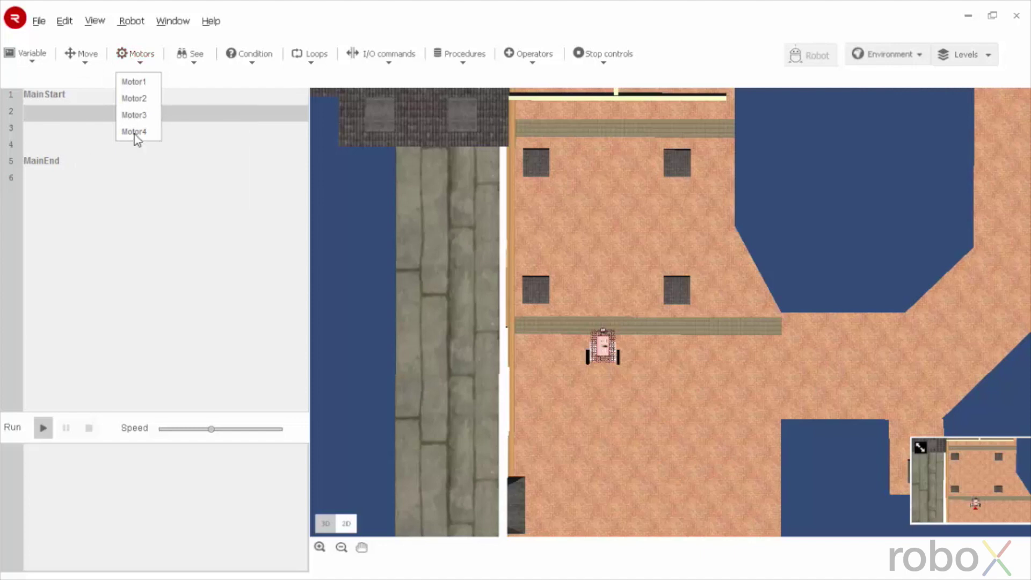
mouse_move(134, 115)
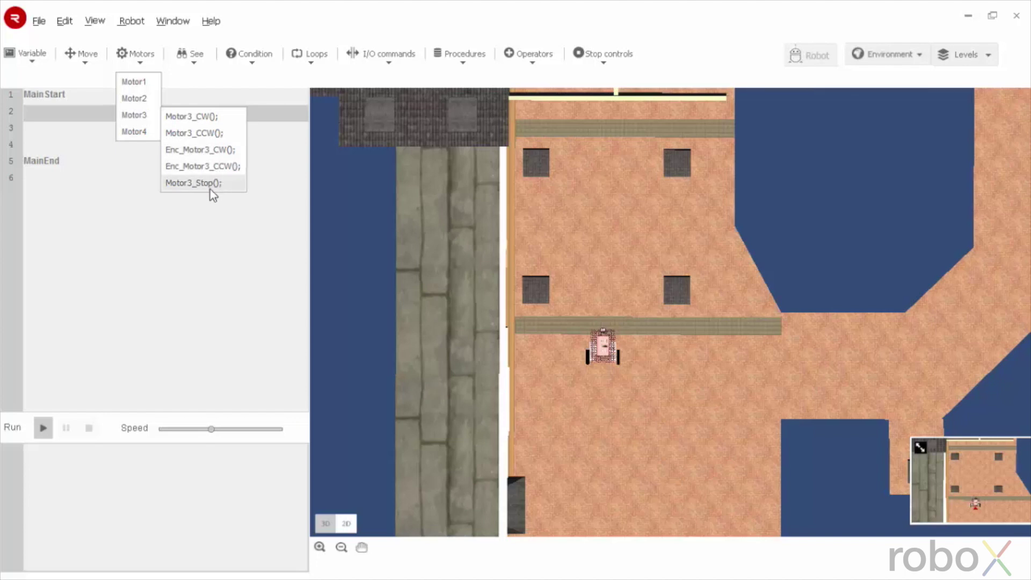
click(188, 63)
click(188, 63)
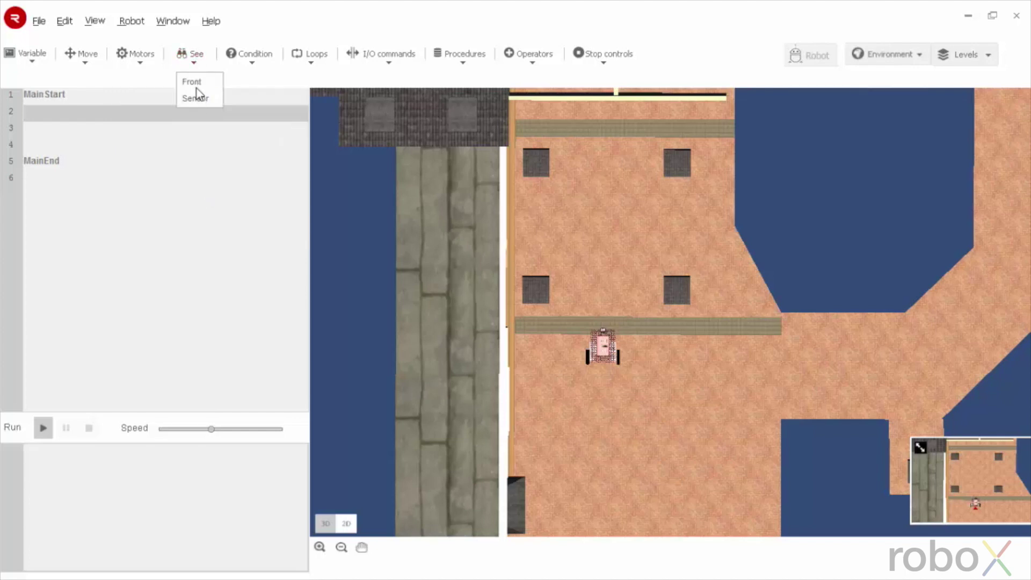
mouse_move(198, 98)
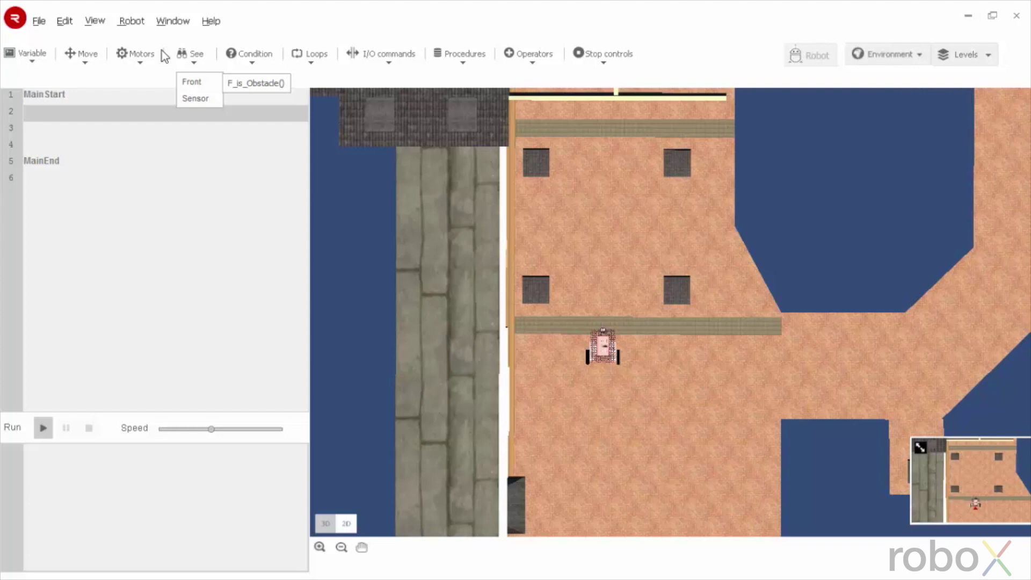
click(253, 64)
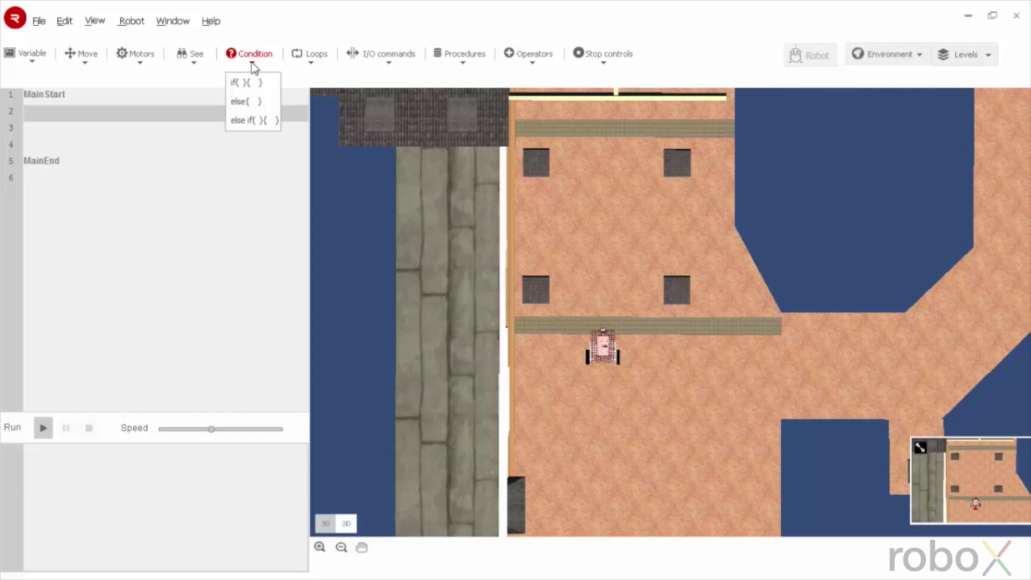
click(311, 63)
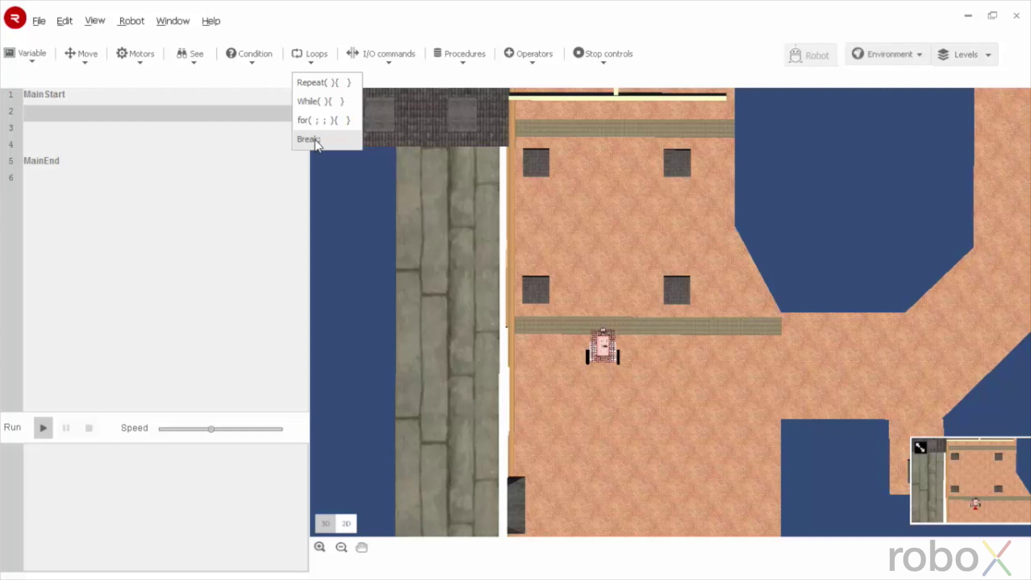
click(387, 63)
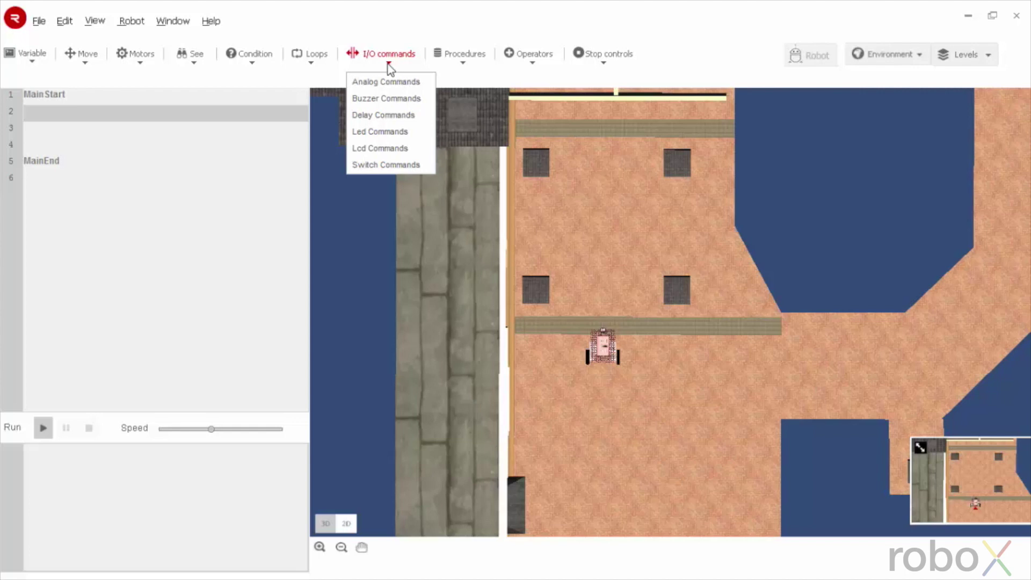
mouse_move(388, 86)
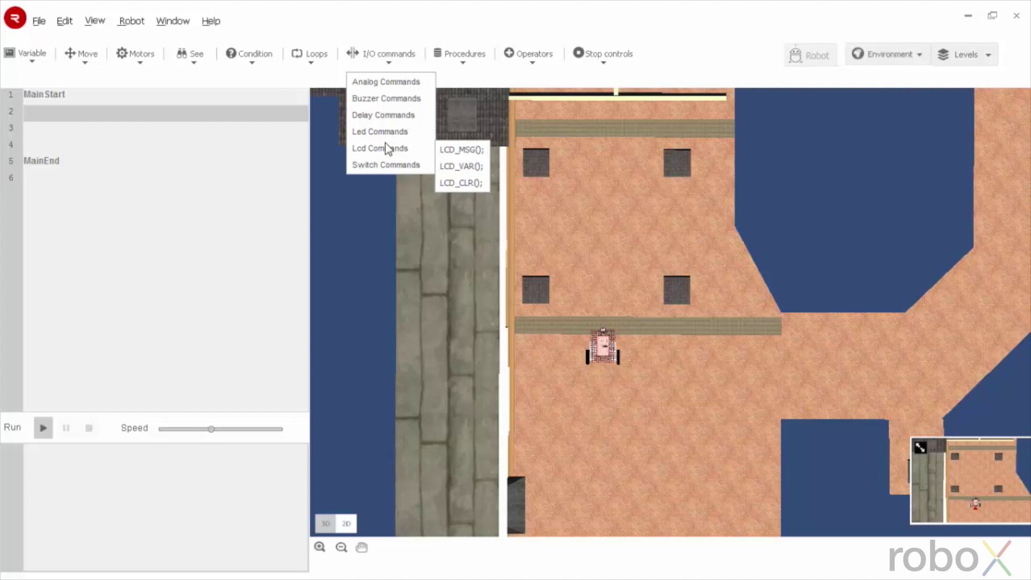
mouse_move(385, 167)
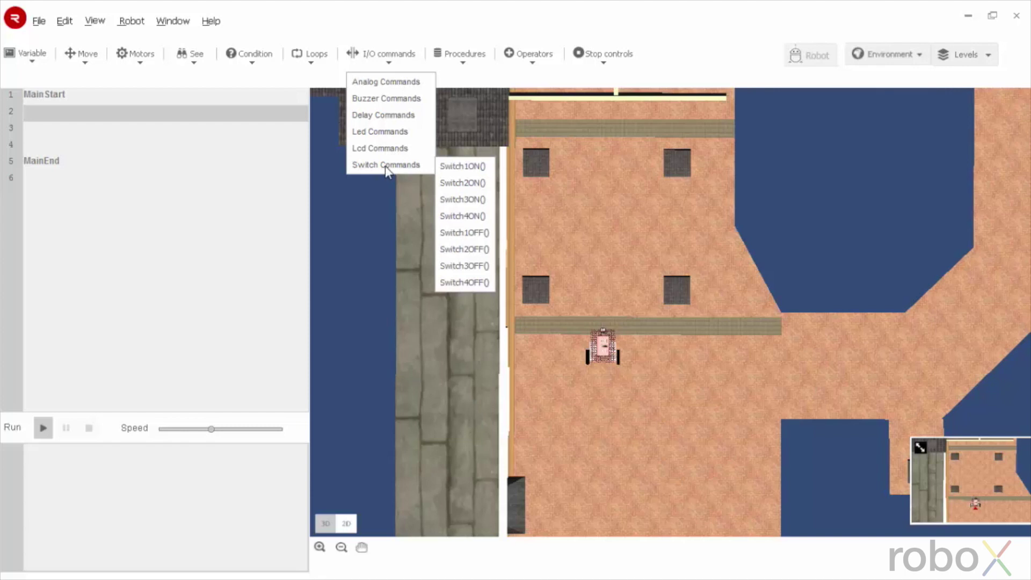
click(464, 64)
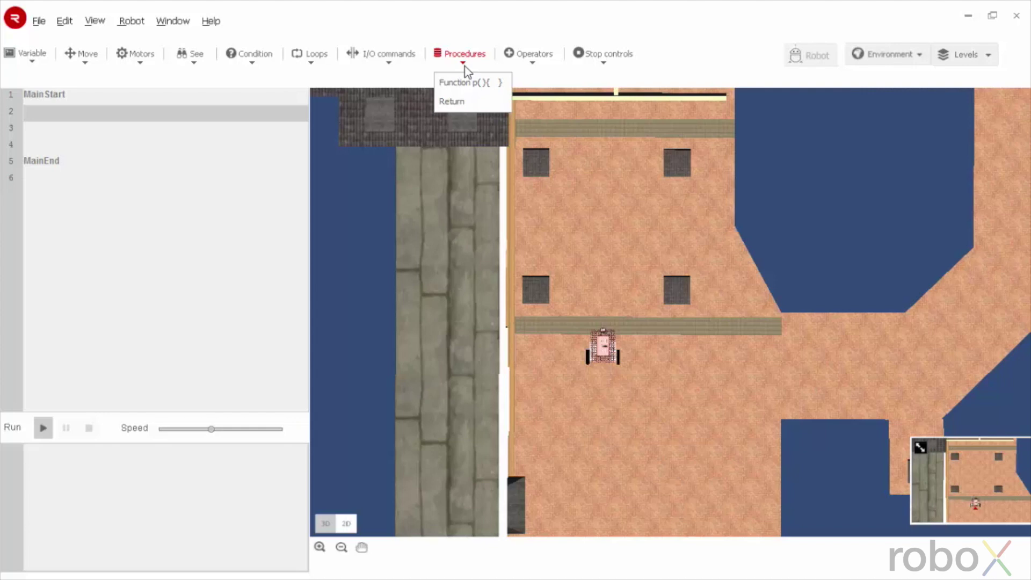
click(538, 64)
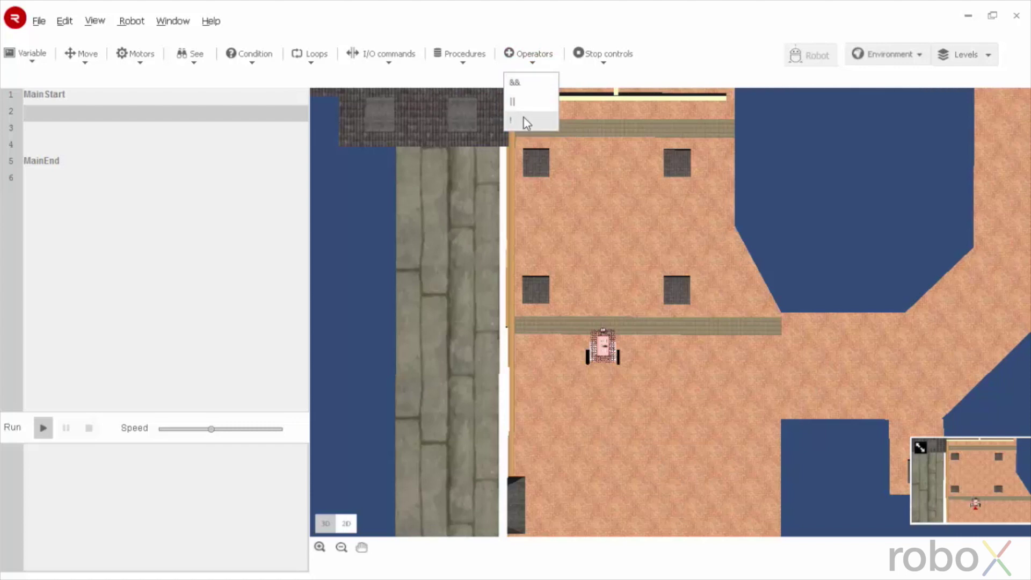
click(601, 64)
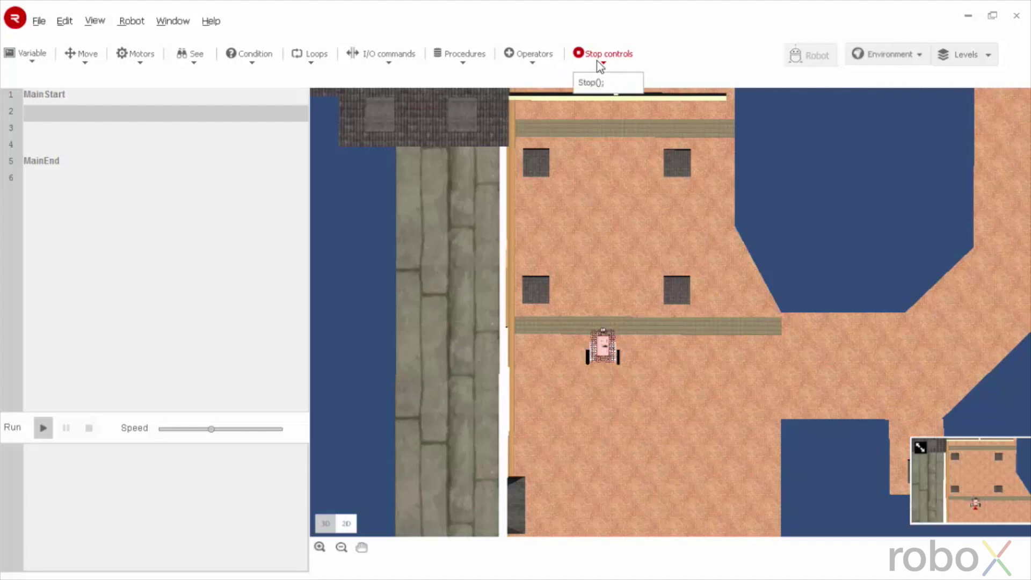
click(684, 62)
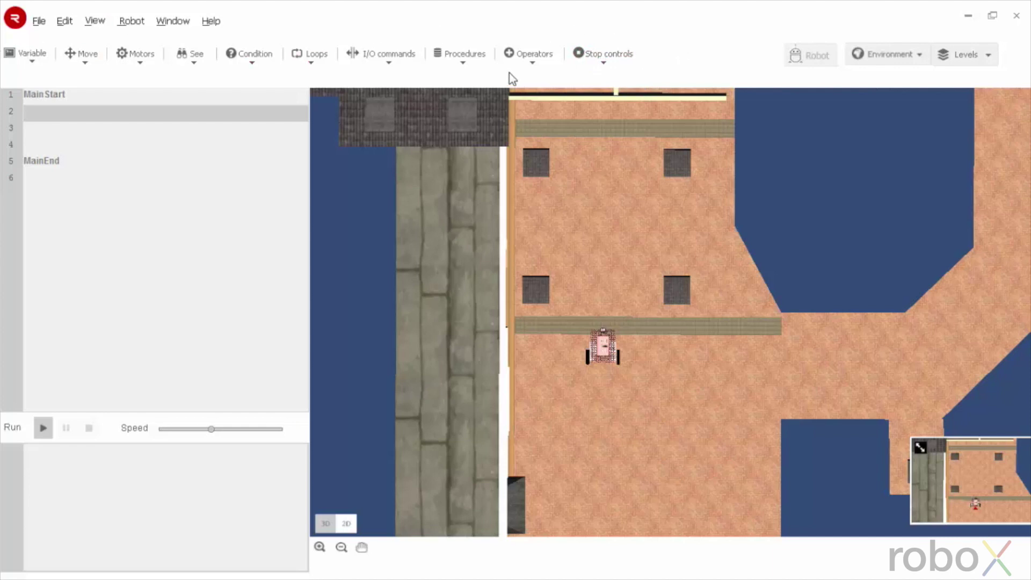
click(70, 107)
click(45, 24)
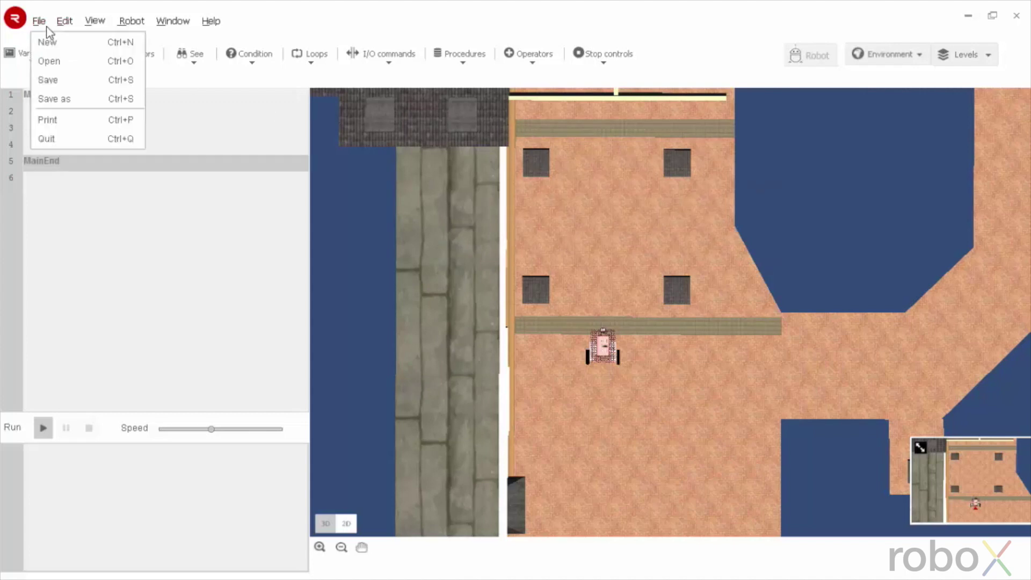
click(47, 46)
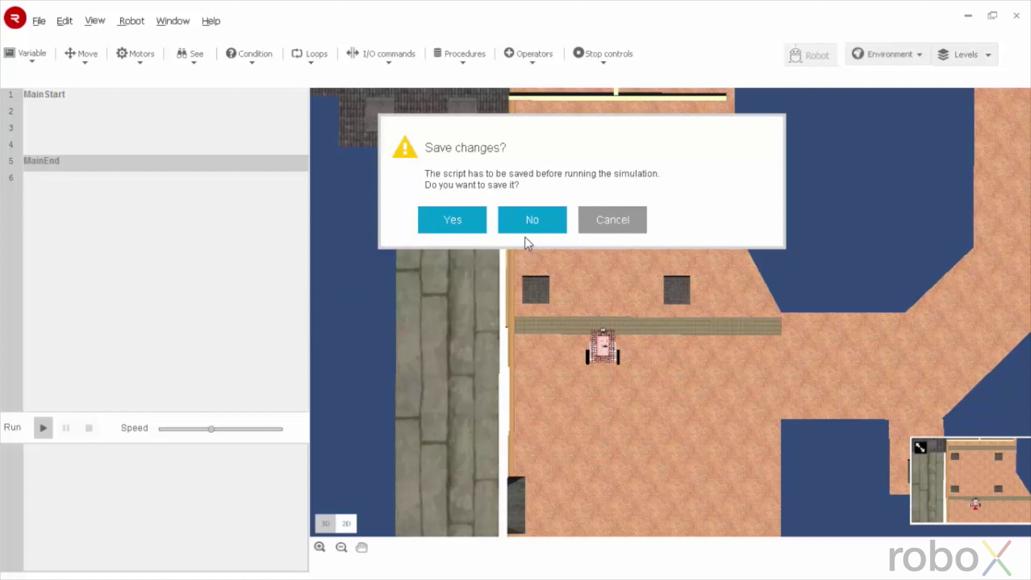
click(614, 215)
click(25, 110)
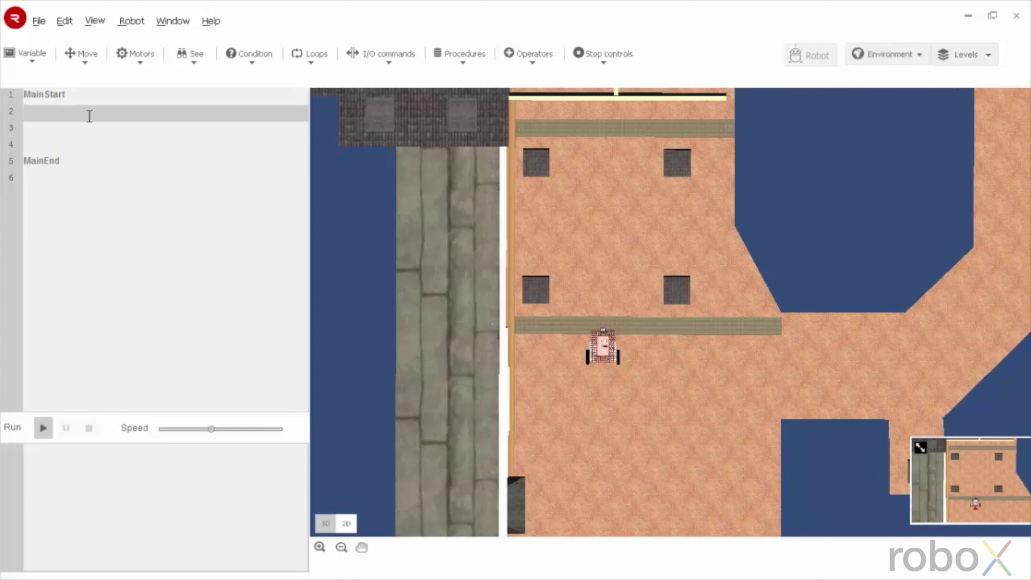
- Insert a Repeat loop containing an if block with Switch1ON() as its condition
click(313, 70)
click(316, 85)
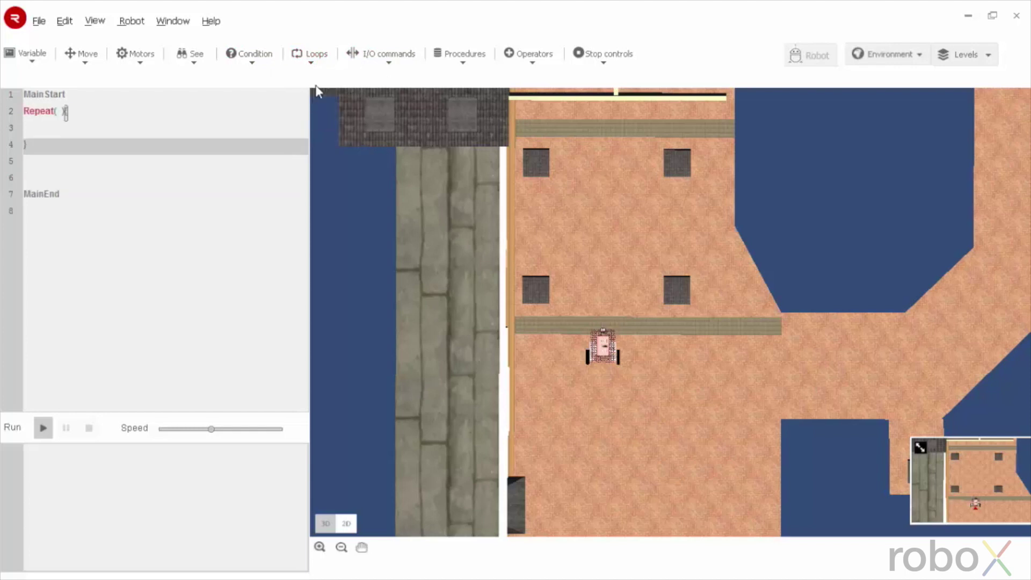
click(25, 127)
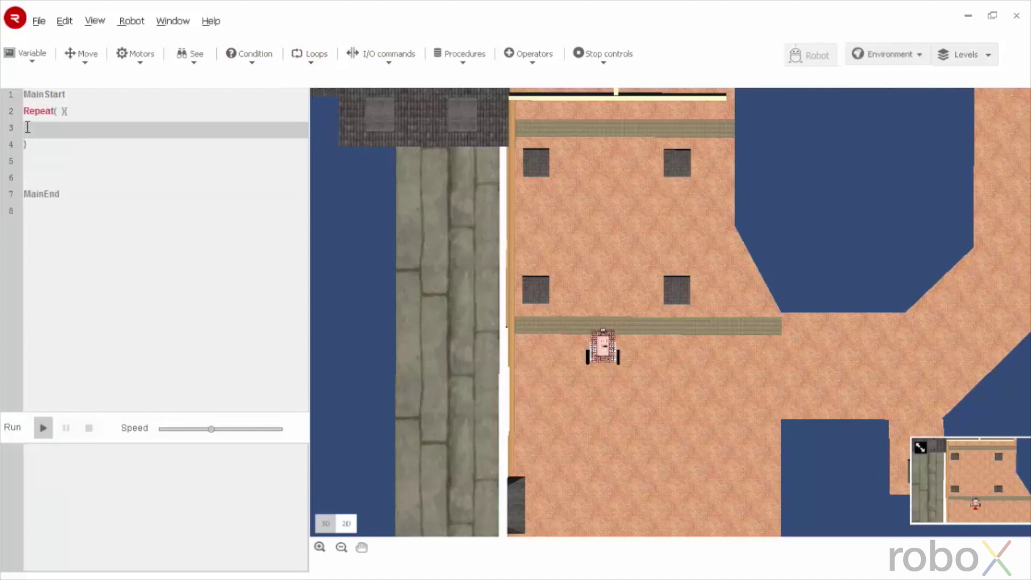
click(253, 58)
click(249, 83)
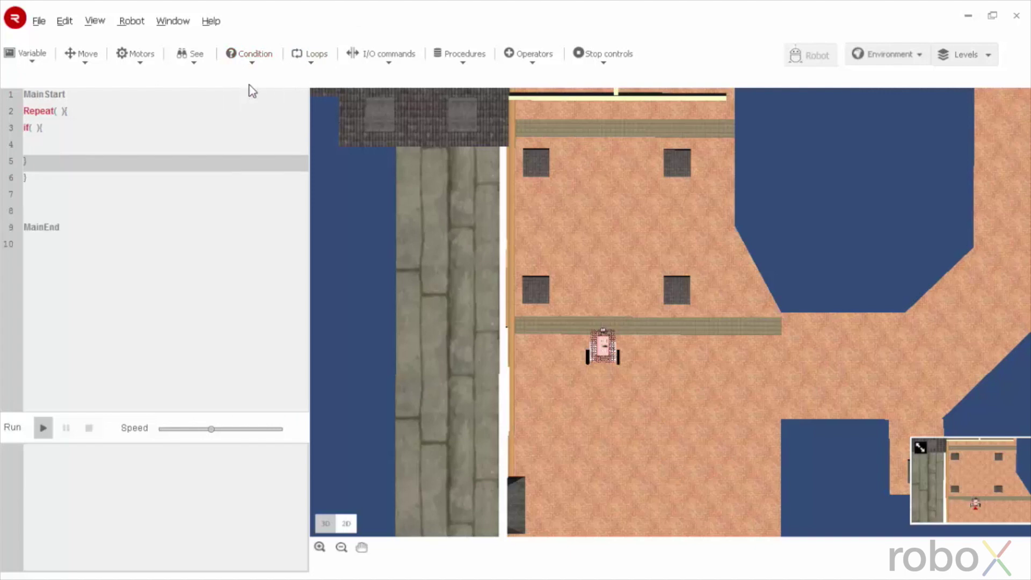
click(35, 128)
click(385, 60)
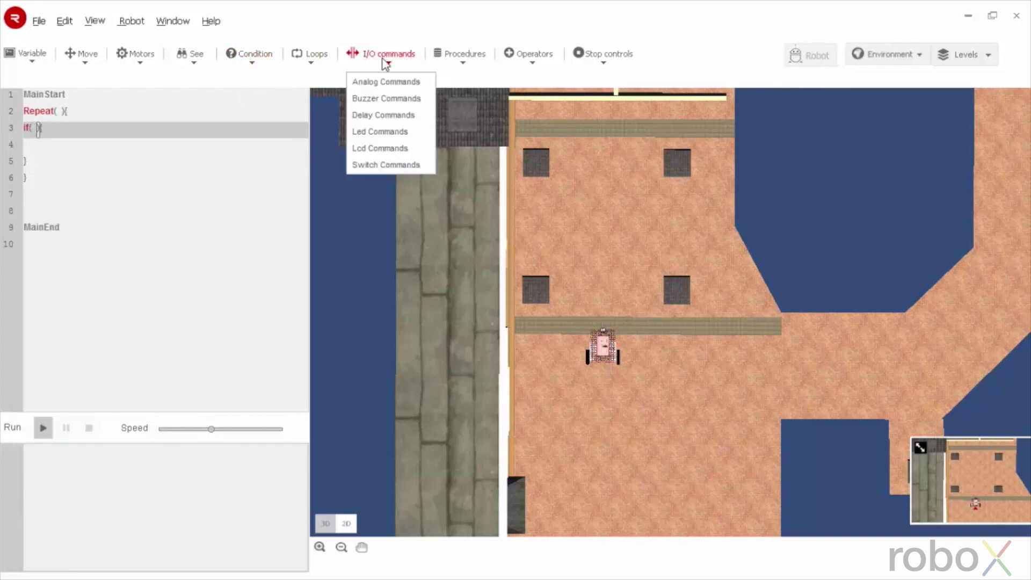
click(391, 166)
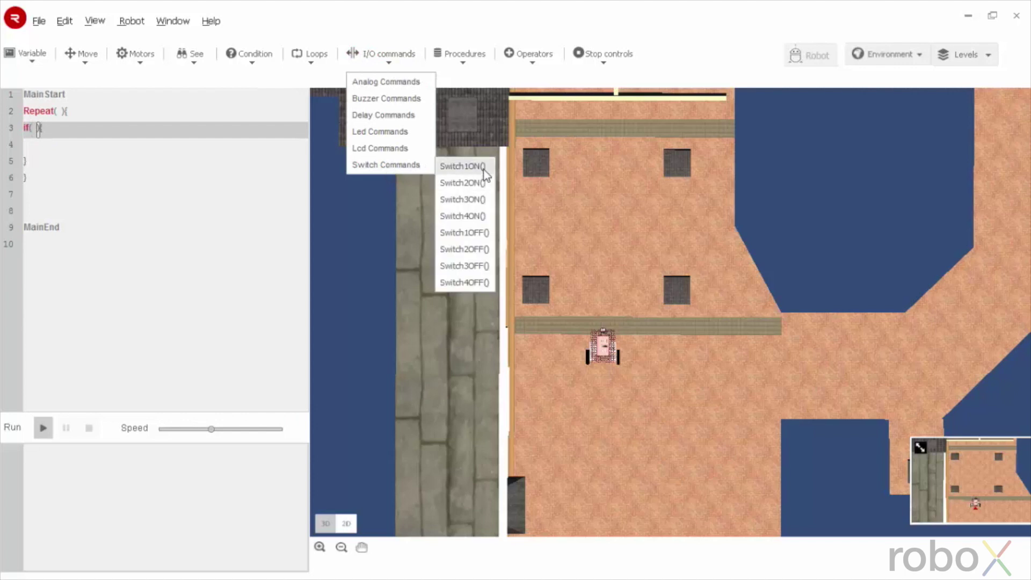
click(462, 166)
- Add LED1ON() and LCD_MSG() inside the if block
click(30, 145)
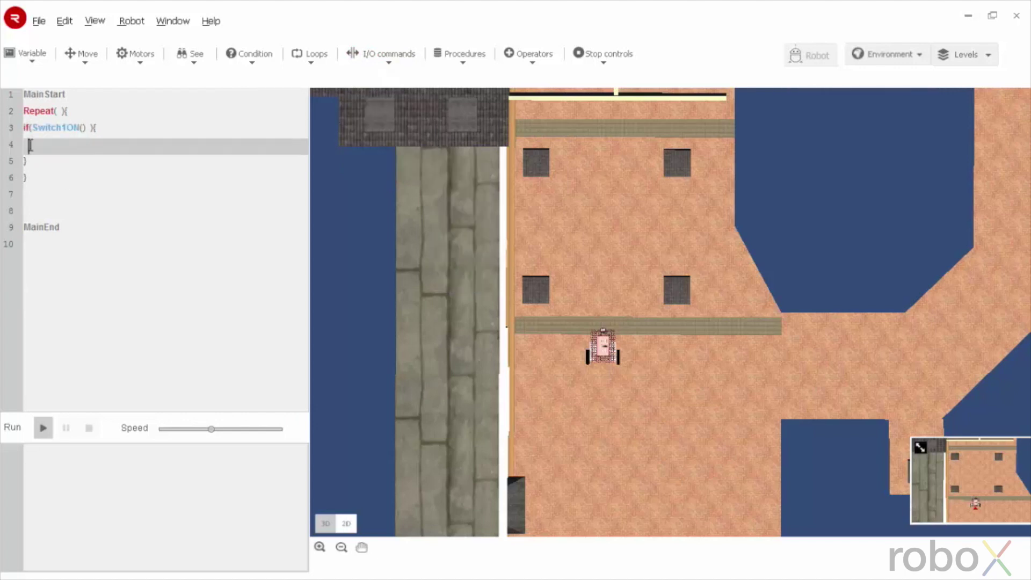
click(384, 60)
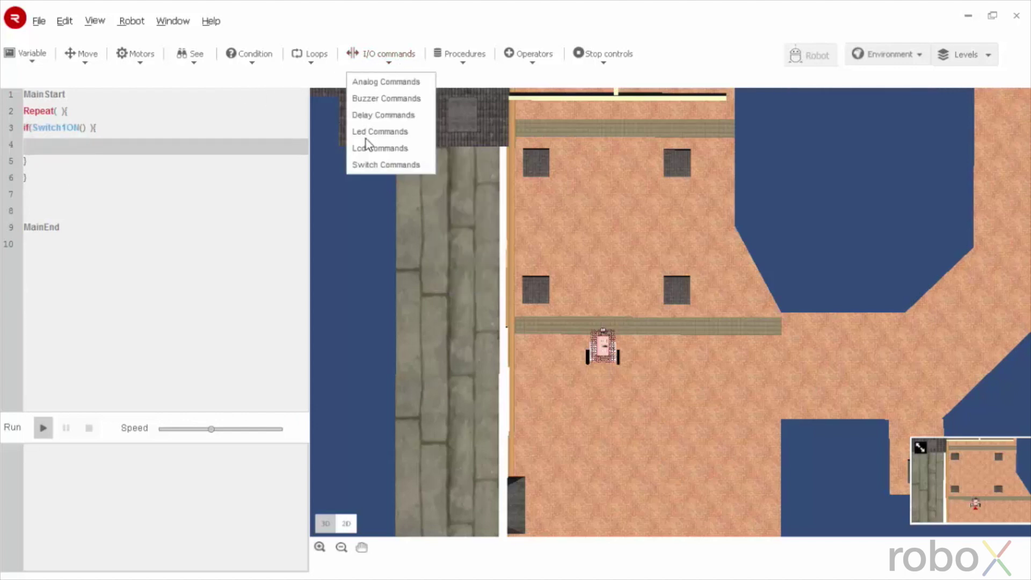
mouse_move(363, 137)
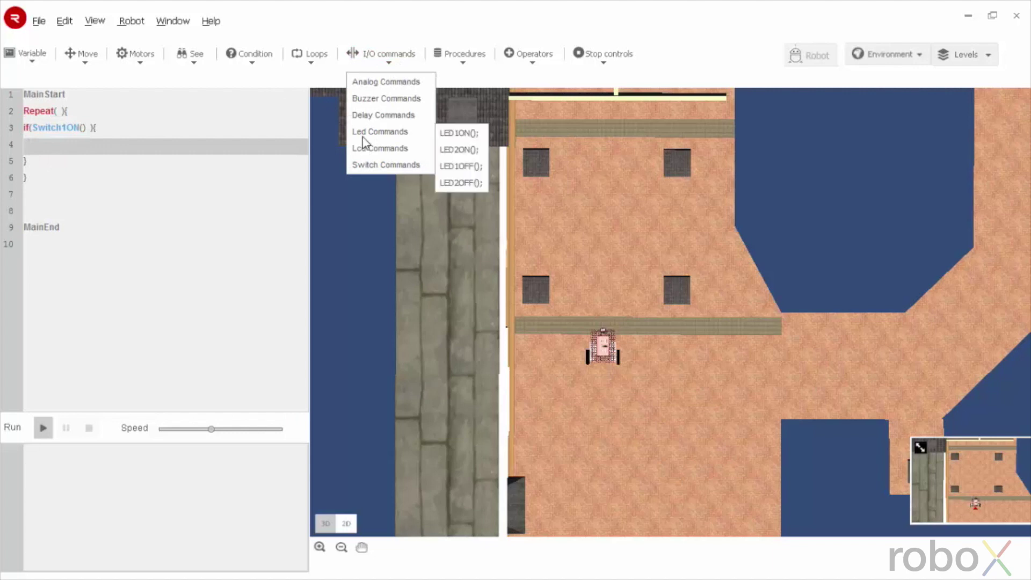
click(448, 136)
click(374, 65)
mouse_move(376, 148)
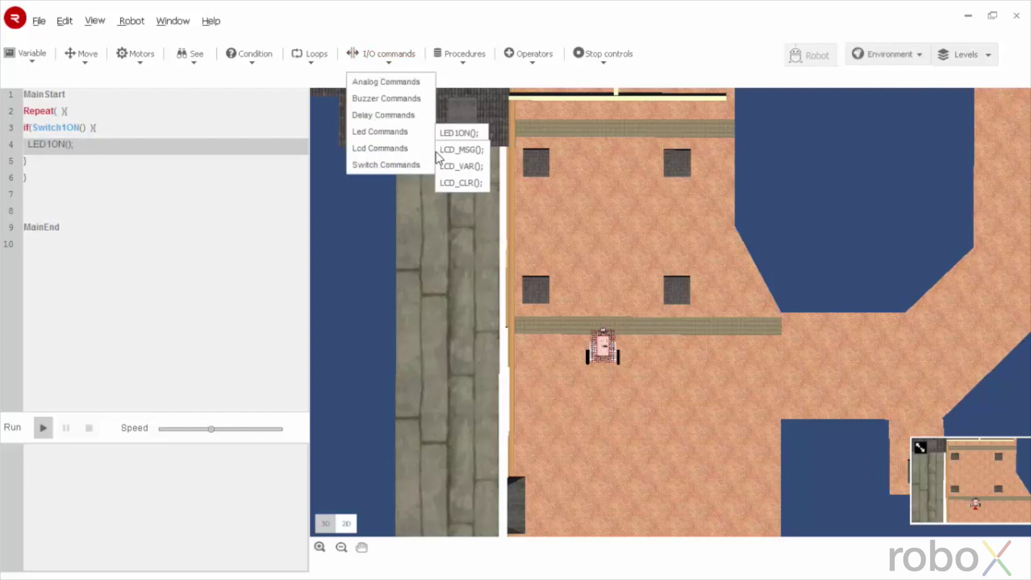
click(455, 151)
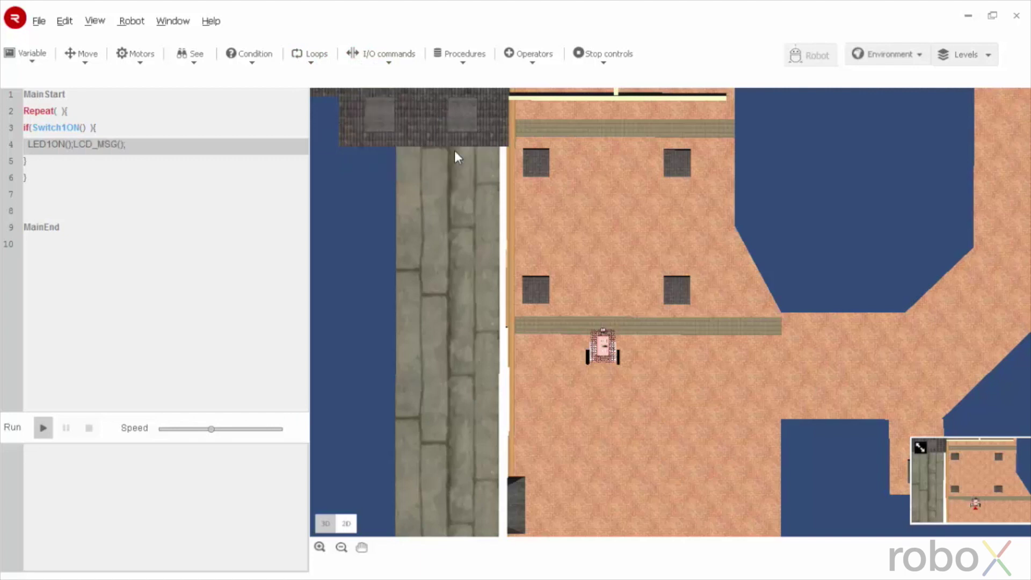
- Move LCD_MSG() onto its own line and give it the message hi
click(75, 144)
key(Return)
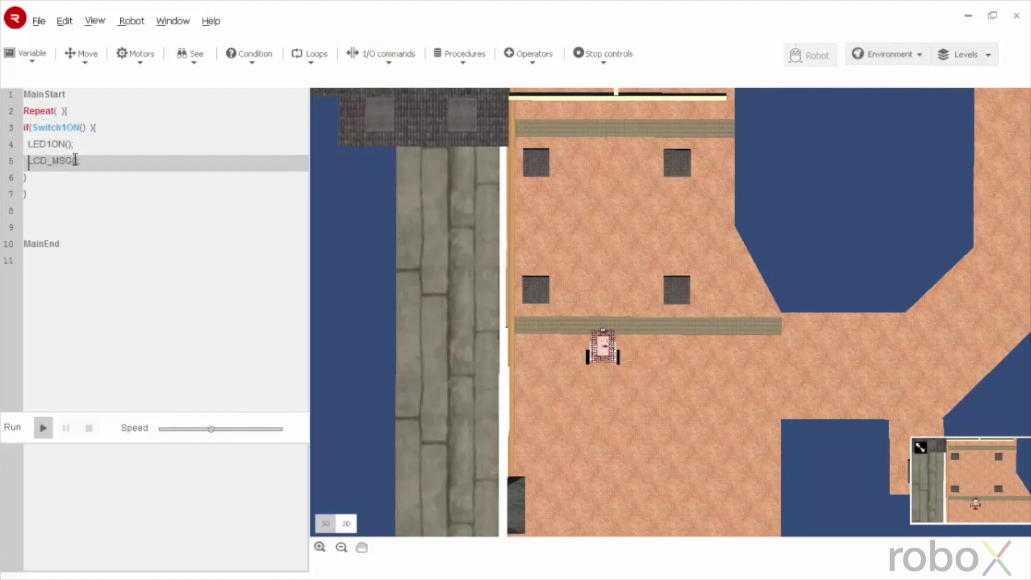
click(76, 161)
text(hi)
click(128, 201)
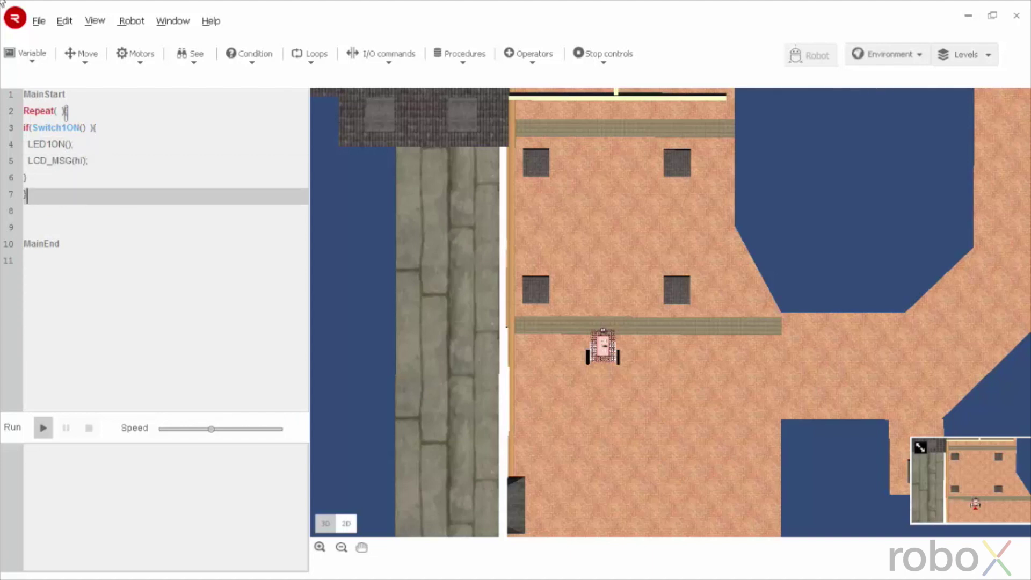
click(37, 22)
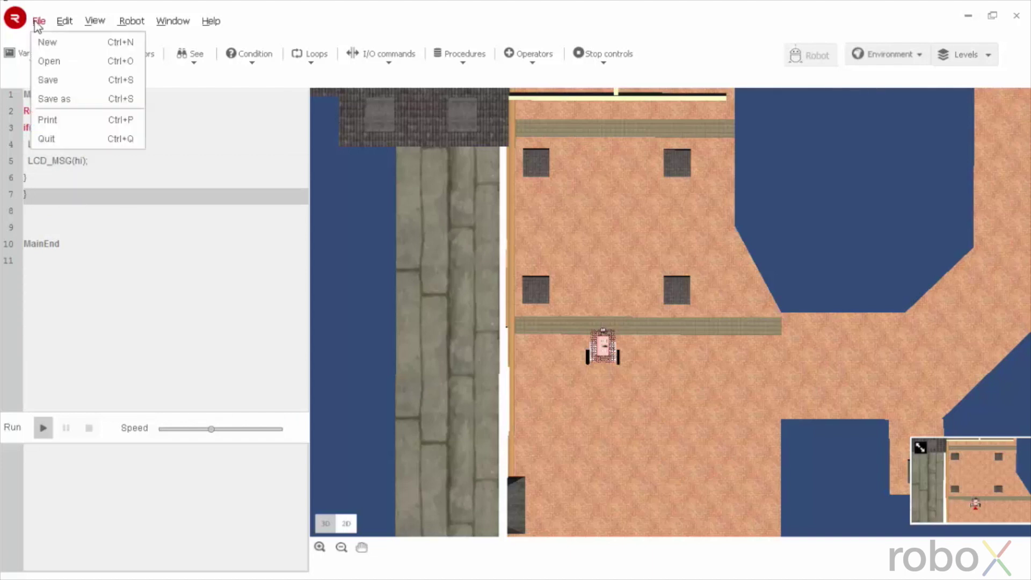
- Save the script as 'basic' in programfiles and bring up the Simulators panel
click(69, 99)
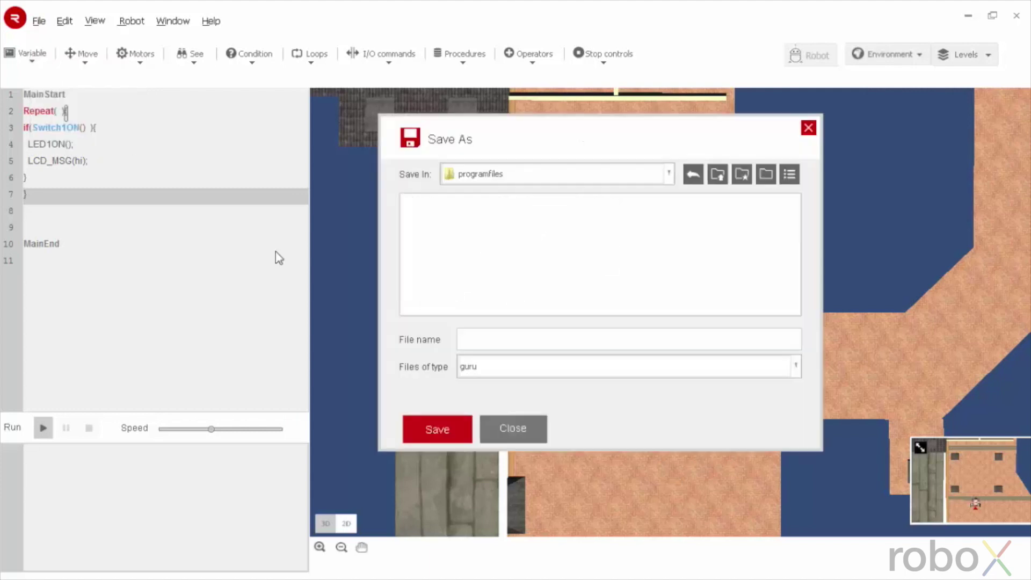
click(487, 343)
text(basic)
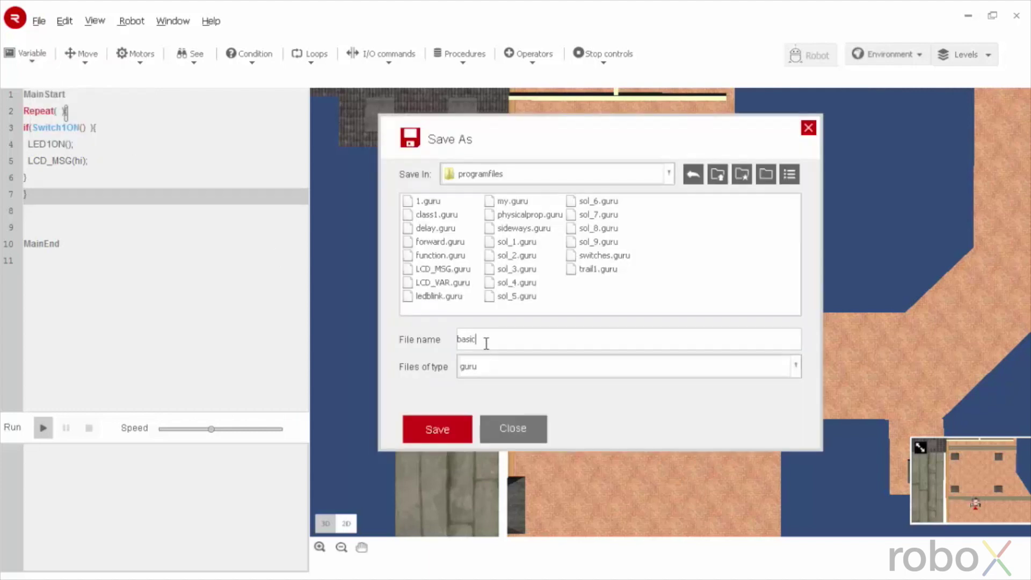
click(437, 433)
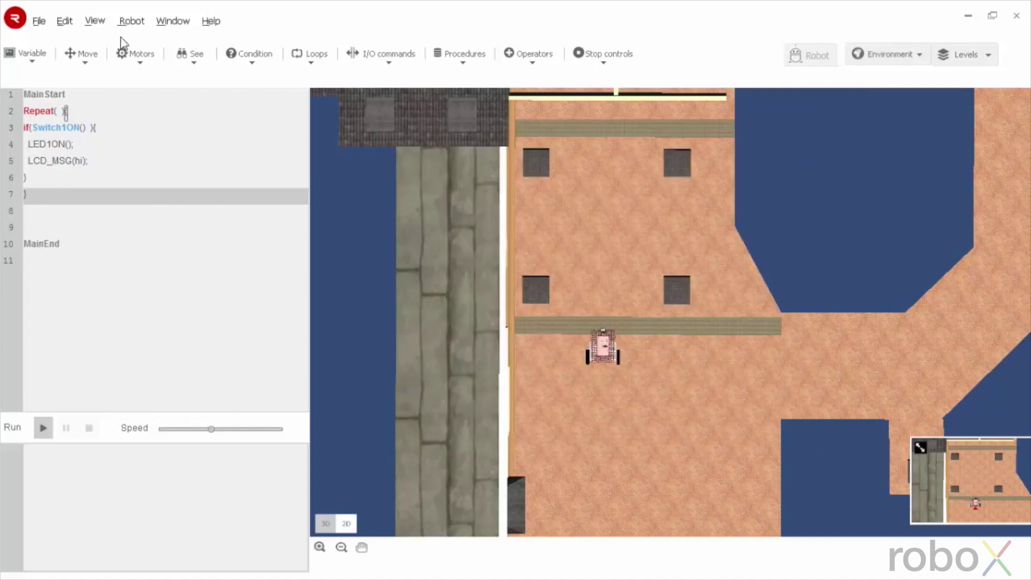
click(160, 26)
click(167, 62)
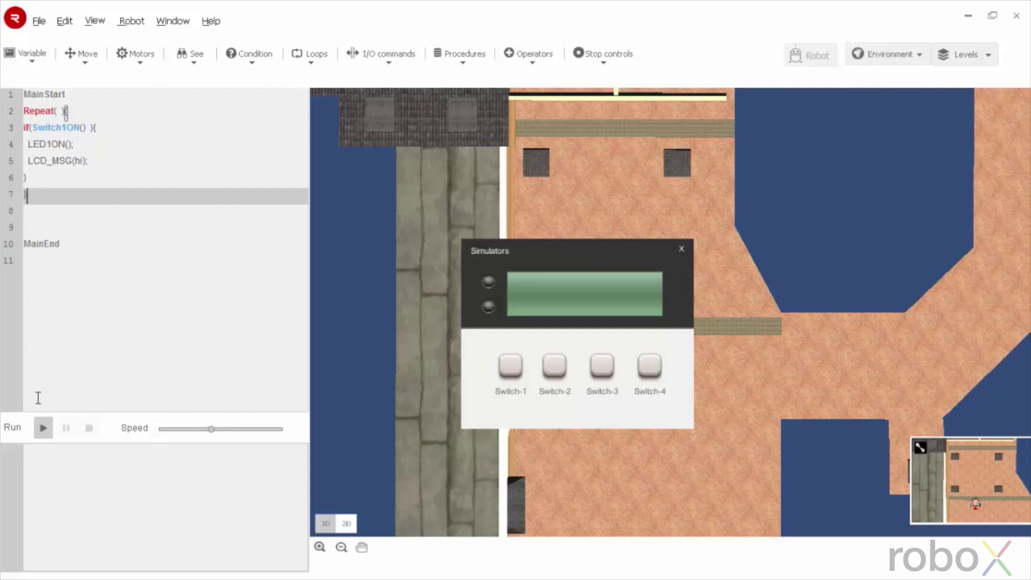
- Run the script, then start wrapping hi on line 5 in double quotes after the 'hi' undeclared errors
click(43, 428)
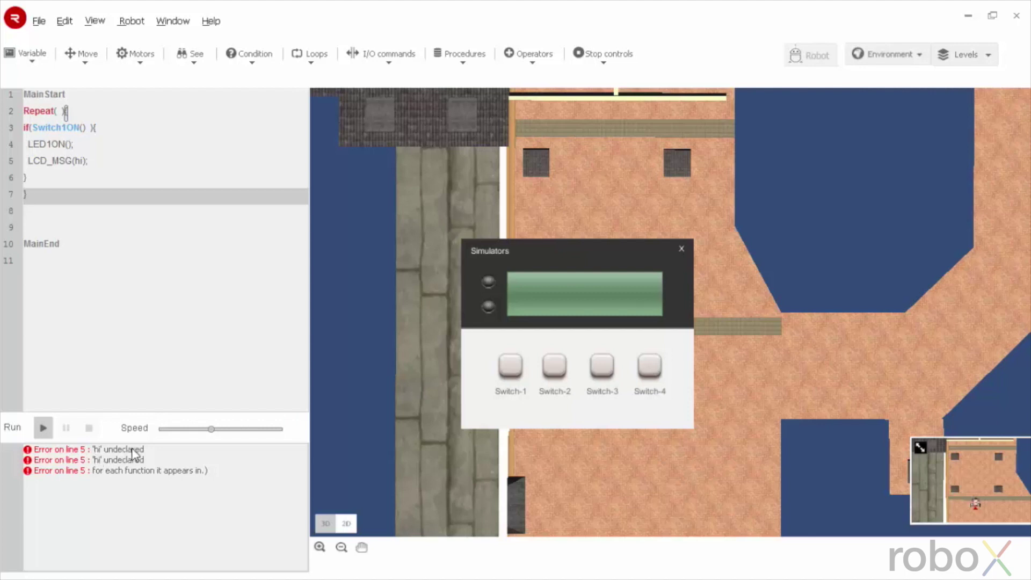
click(76, 160)
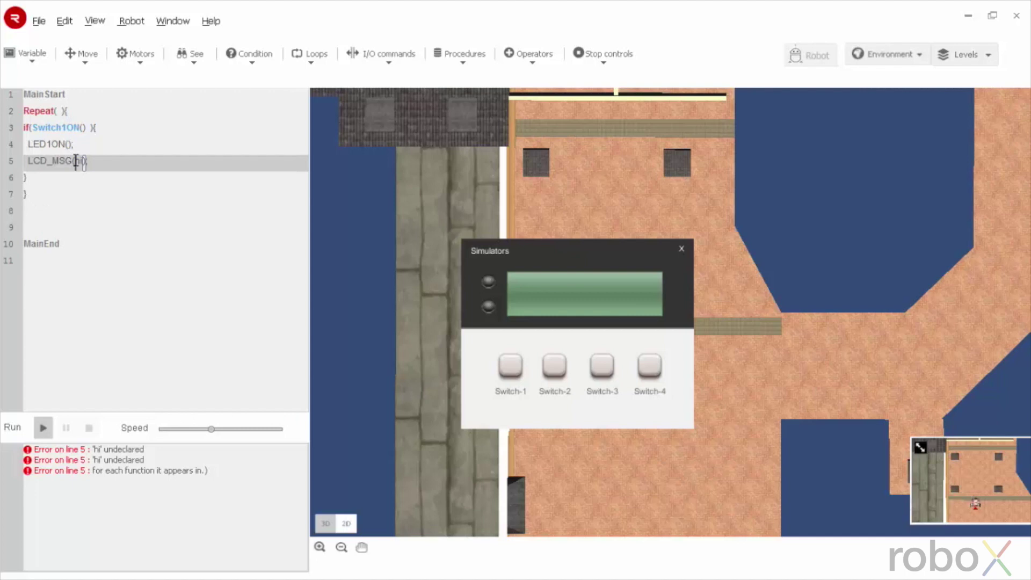
text(")
key(Right)
key(Right)
- Close the quotes around hi, rerun, switch on Switch-1 to light LED1 and show hi, then stop
text(")
click(127, 199)
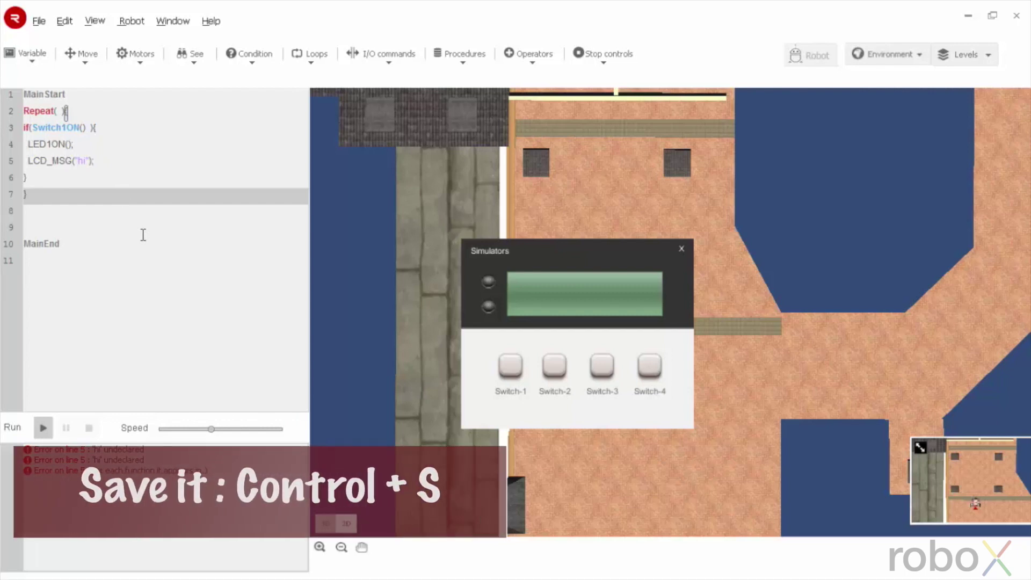
click(43, 428)
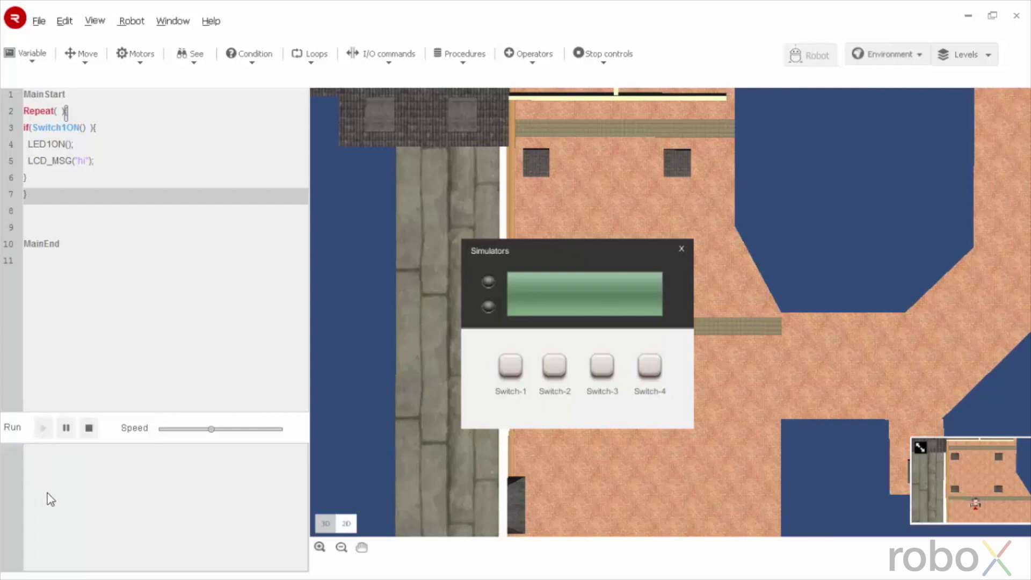
click(509, 366)
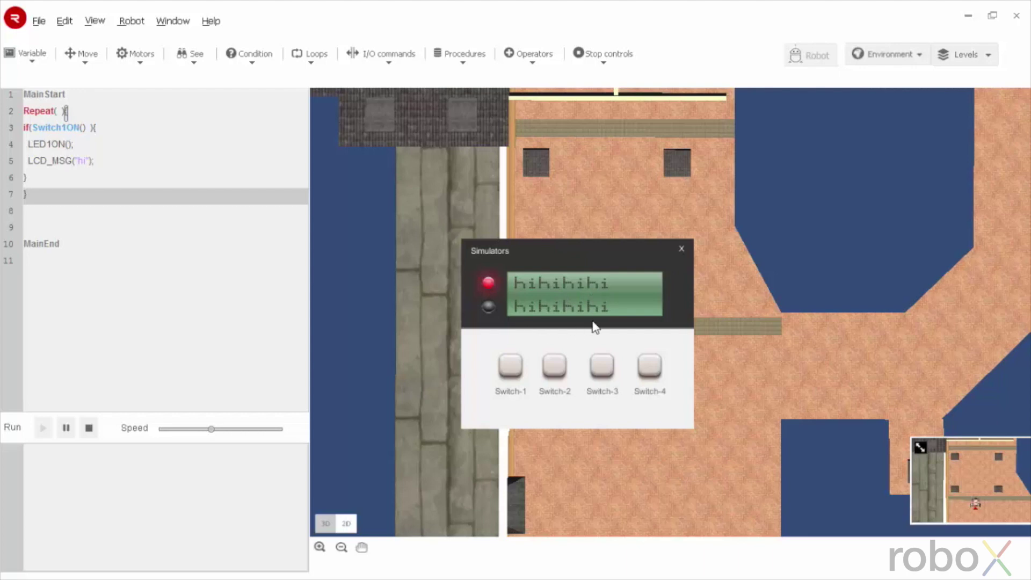
click(90, 428)
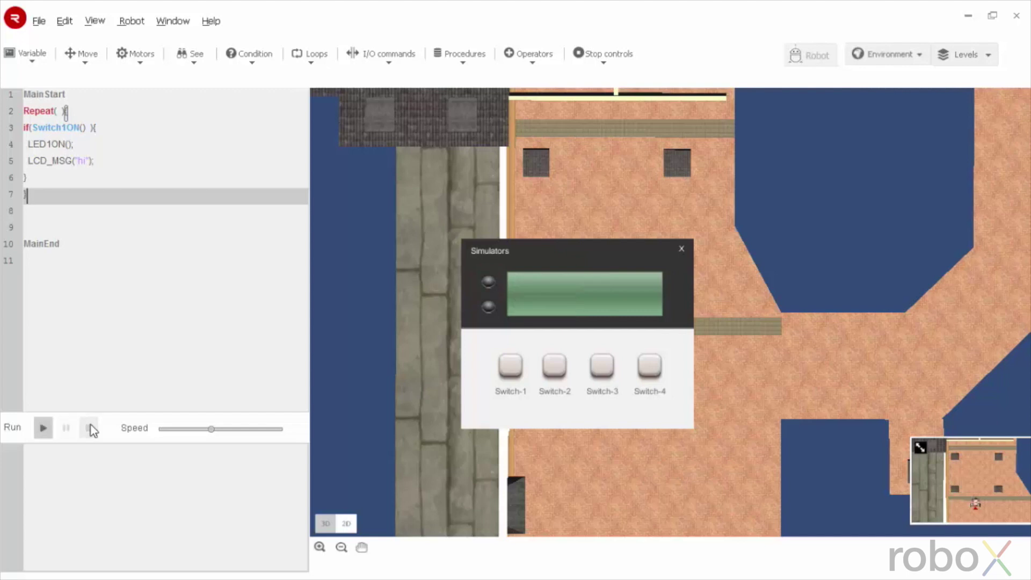